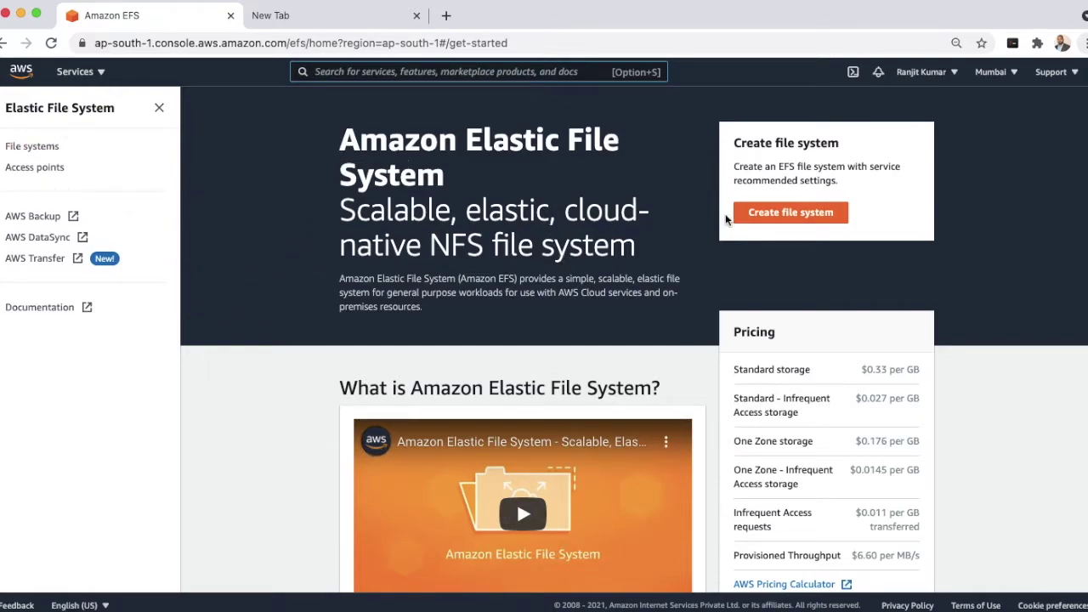
Step: Create an EFS file system named MyEFS in the default VPC with Regional availability
click(776, 219)
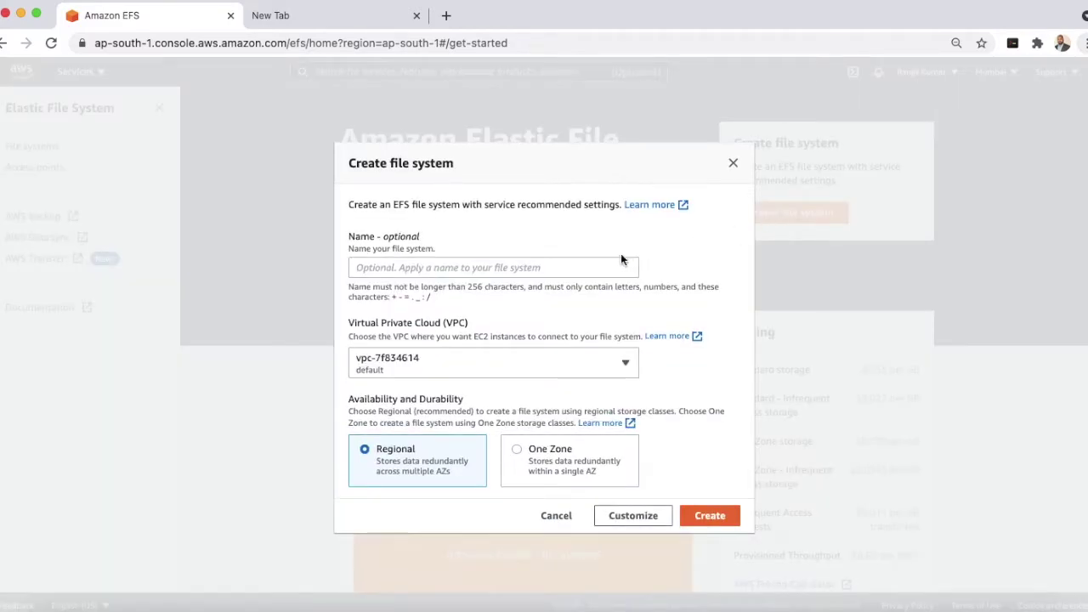
click(573, 269)
text(M)
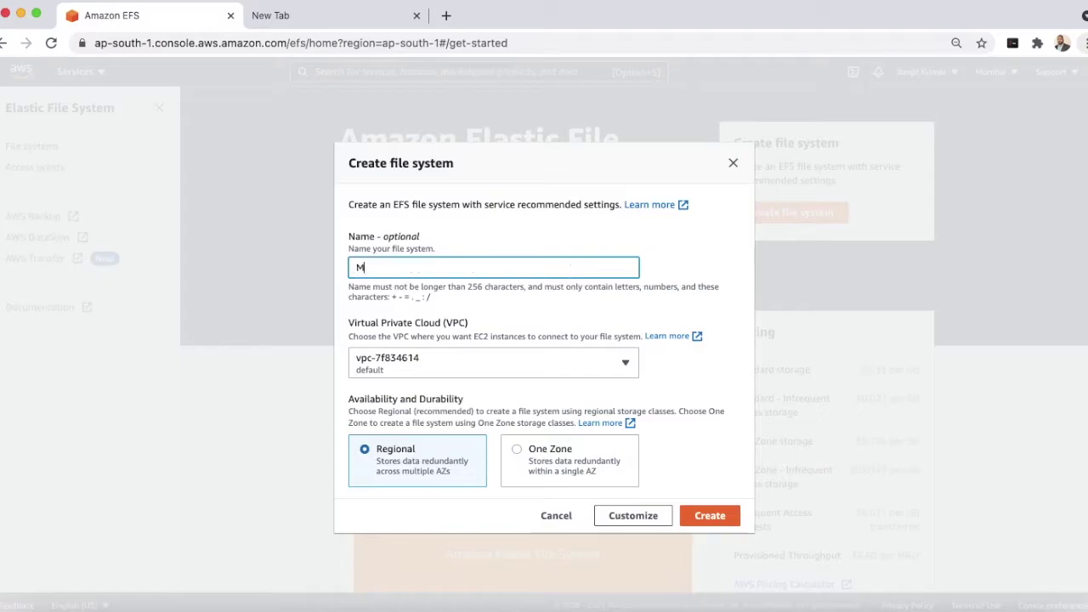
text(yEFS)
click(711, 516)
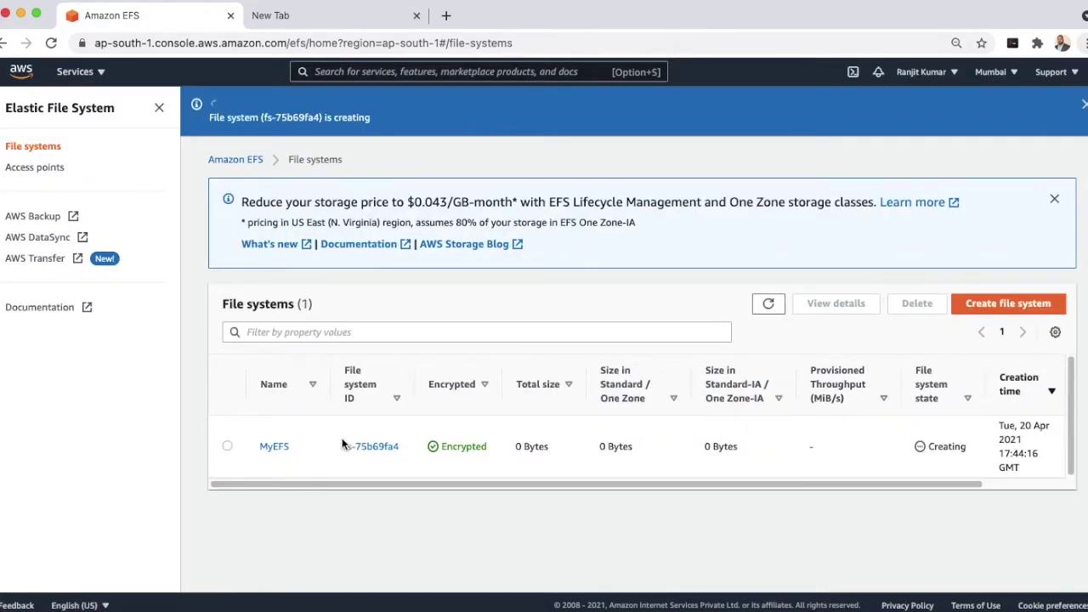
Step: Open the MyEFS file system's network details and refresh the list of mount targets to examine them
click(372, 448)
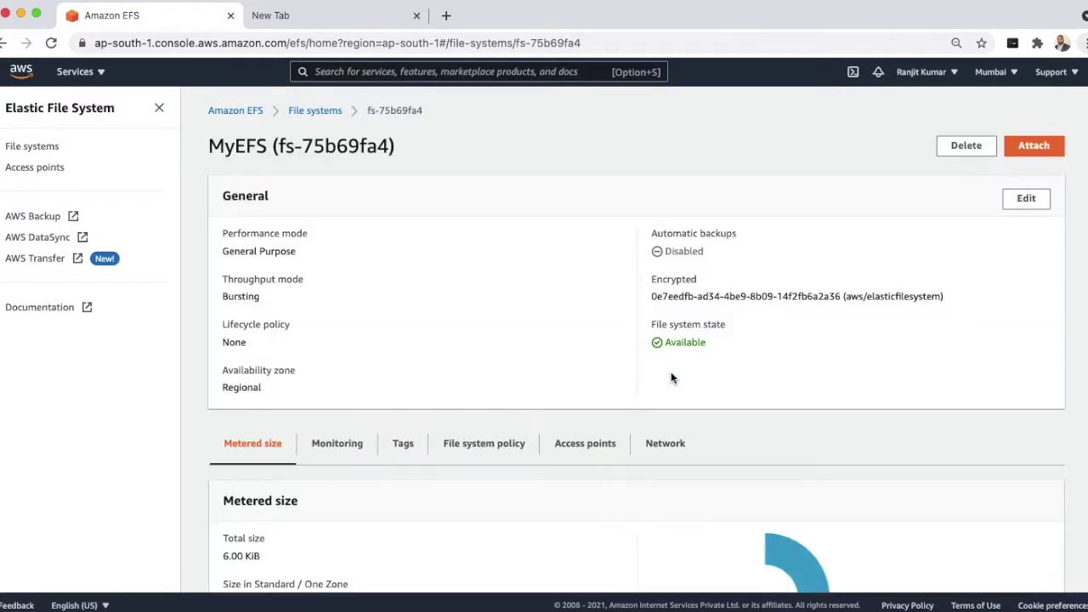
click(656, 449)
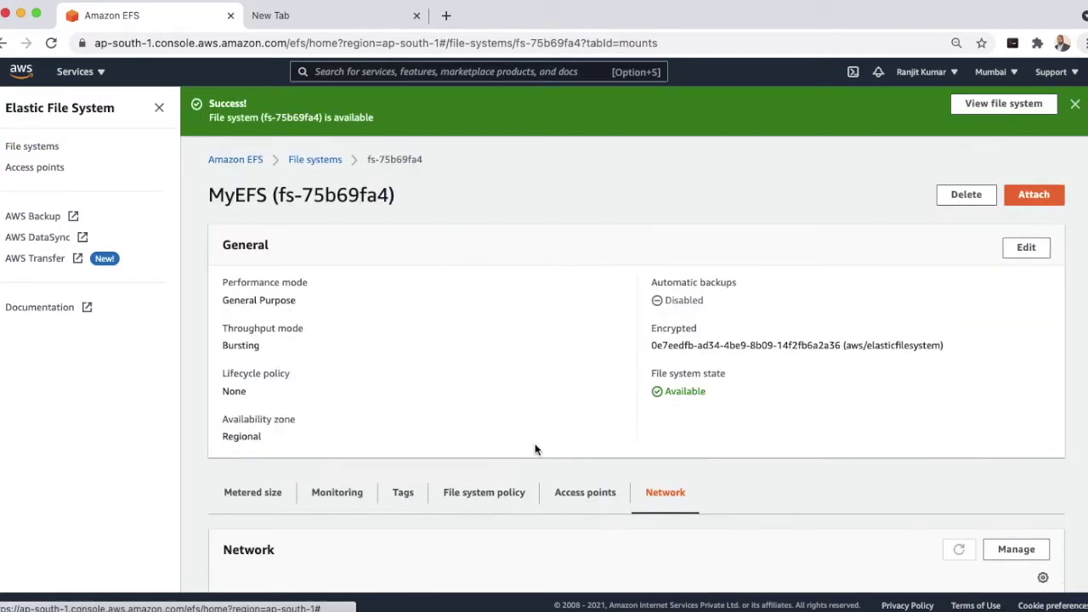
scroll(536, 445, down, 2)
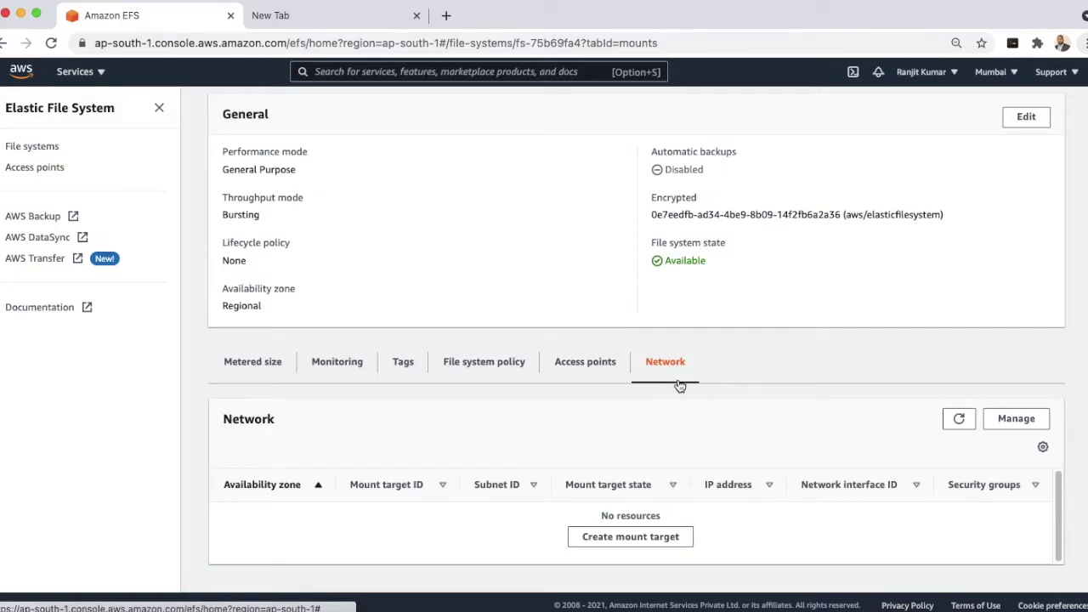
scroll(595, 404, up, 2)
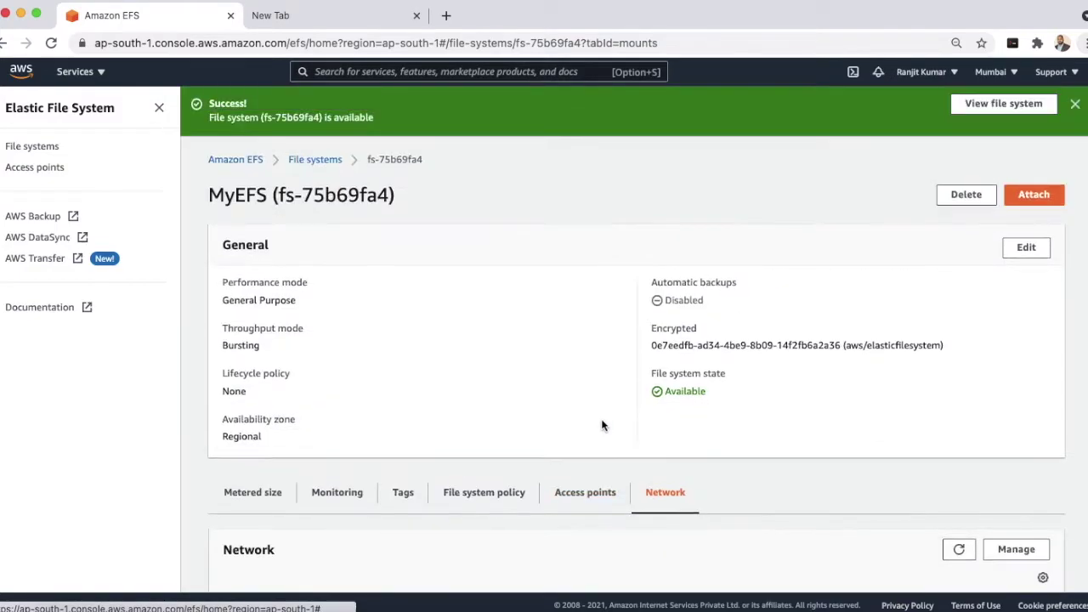
scroll(797, 252, down, 2)
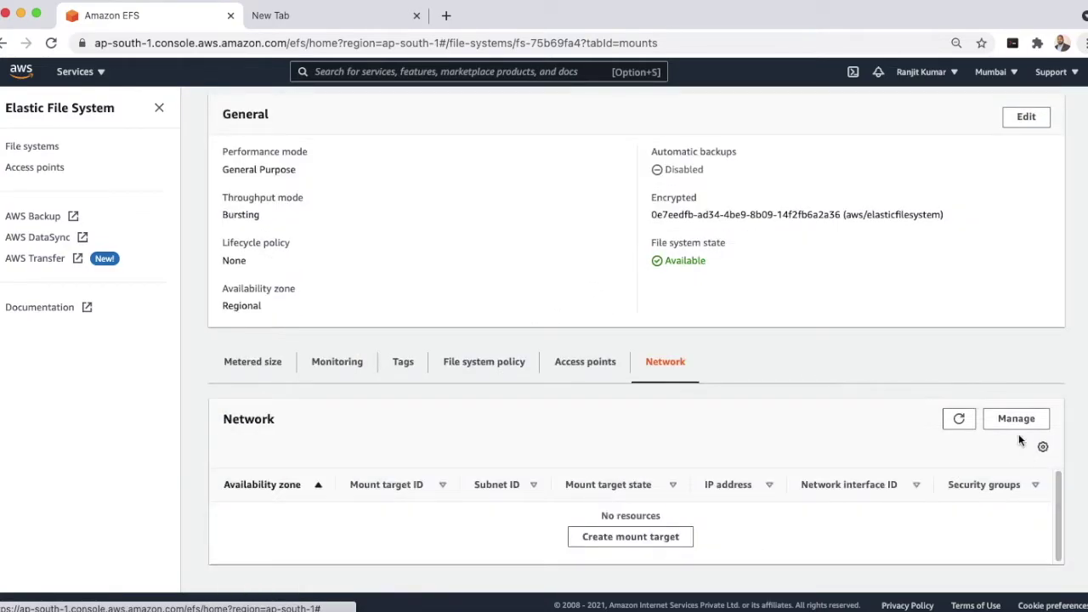
click(960, 419)
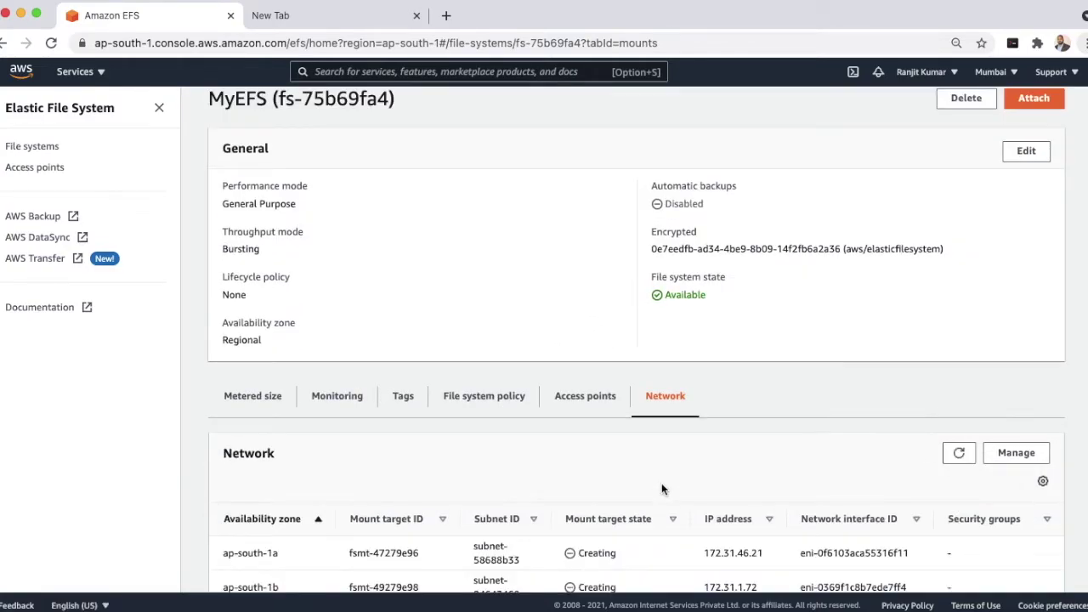
scroll(664, 489, down, 1)
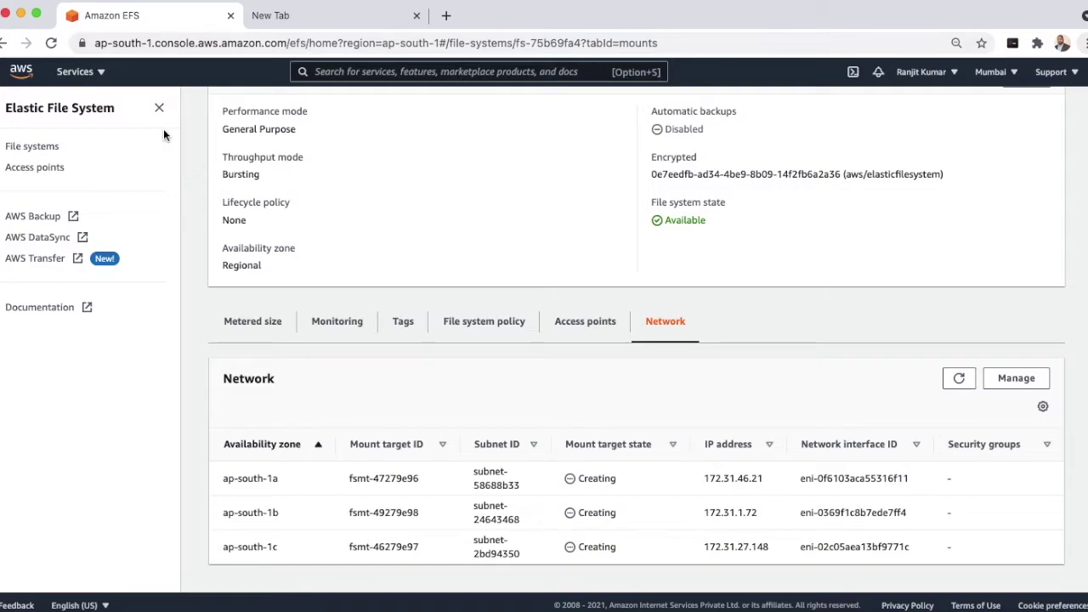
Step: Start a new EC2 instance launch using the 64-bit (x86) Amazon Linux 2 AMI (HVM), SSD Volume Type
click(97, 73)
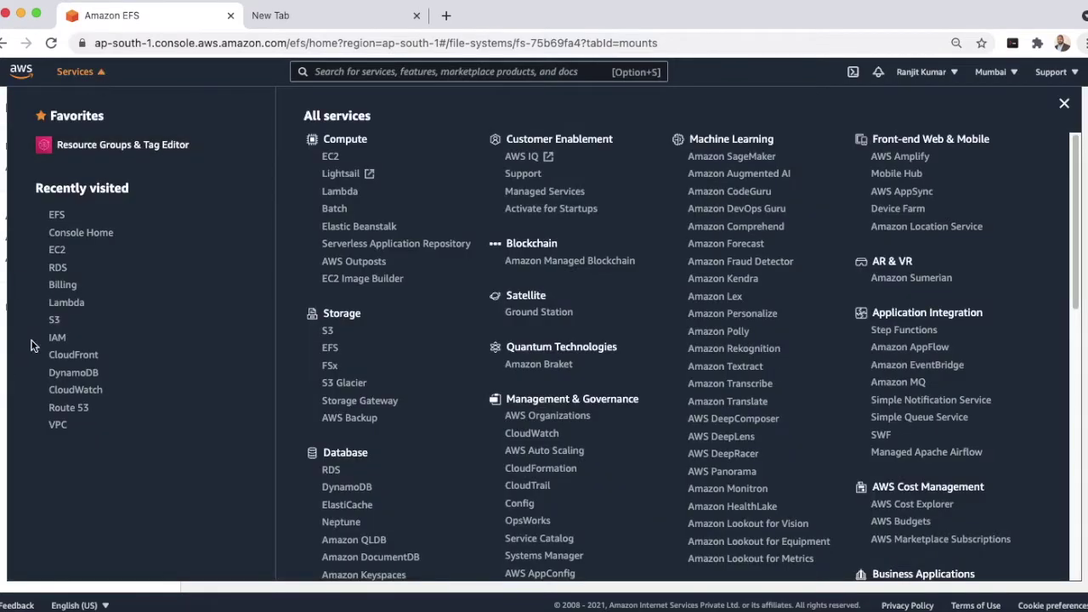
click(62, 255)
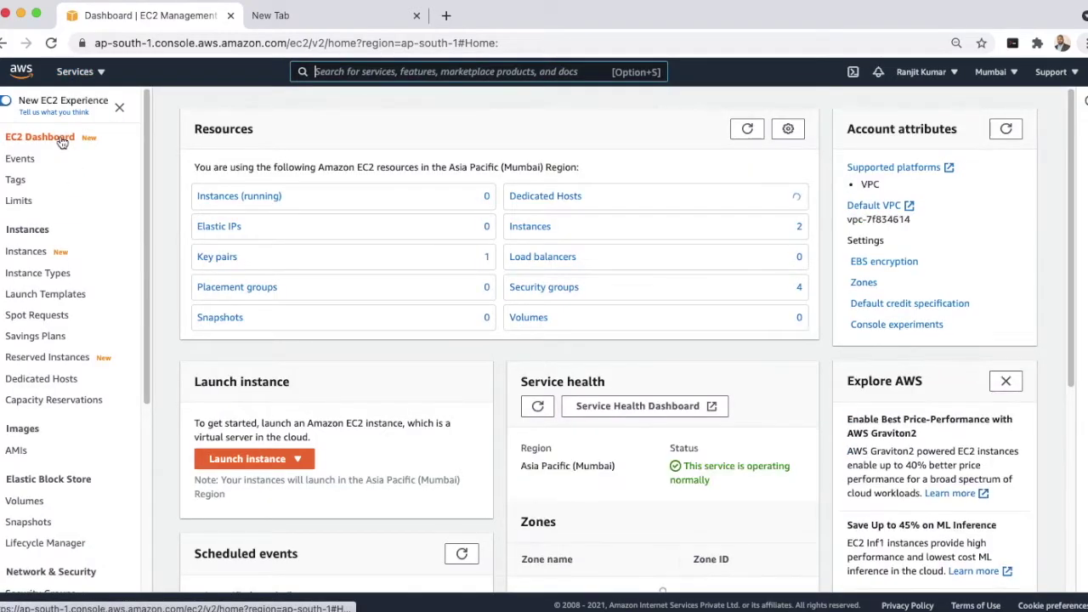
click(255, 196)
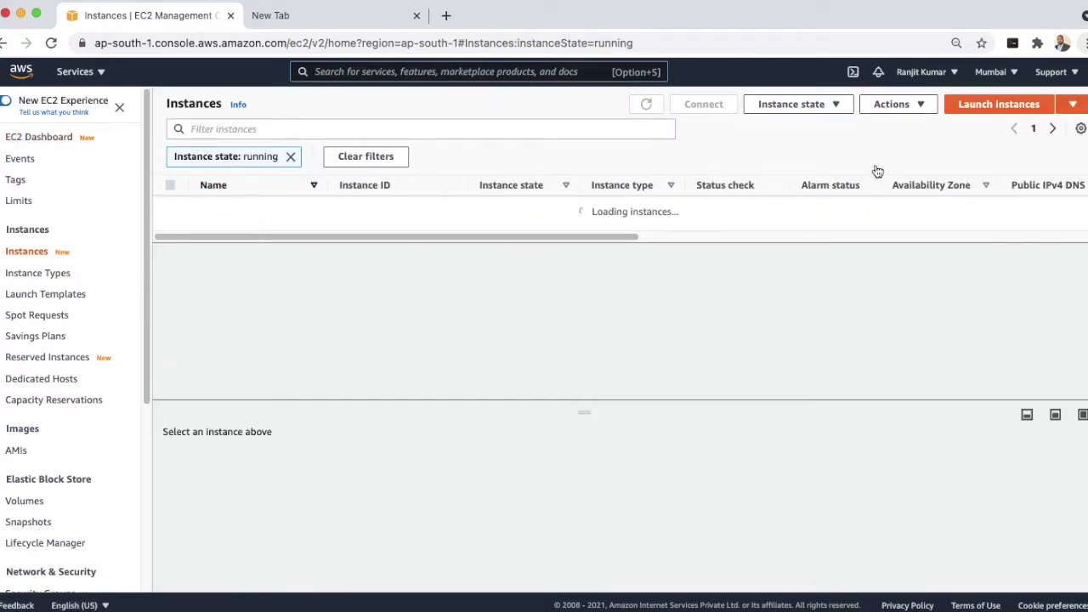
click(983, 105)
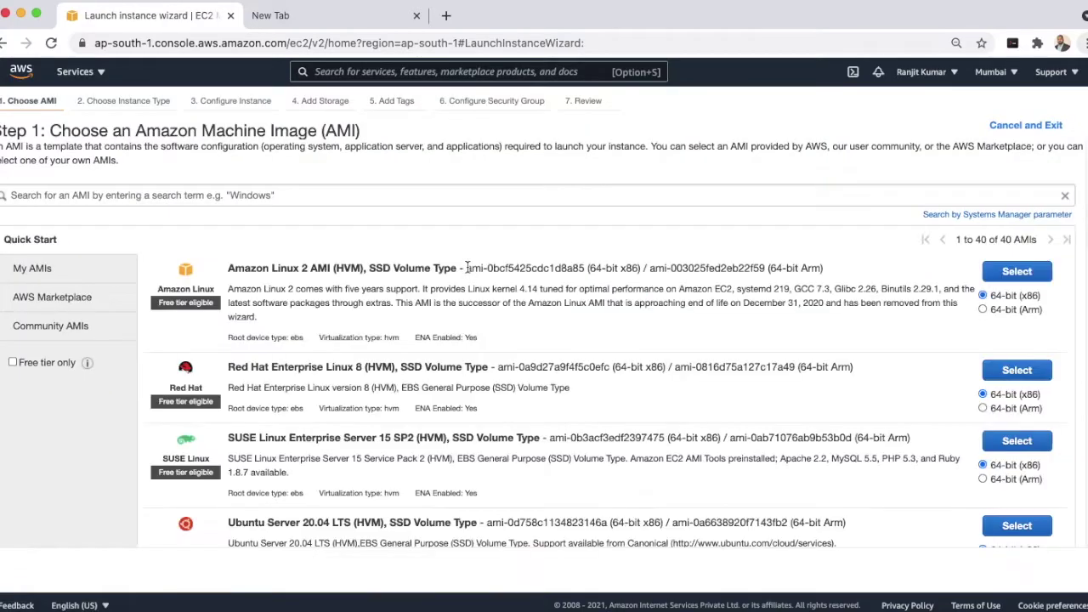
click(1019, 273)
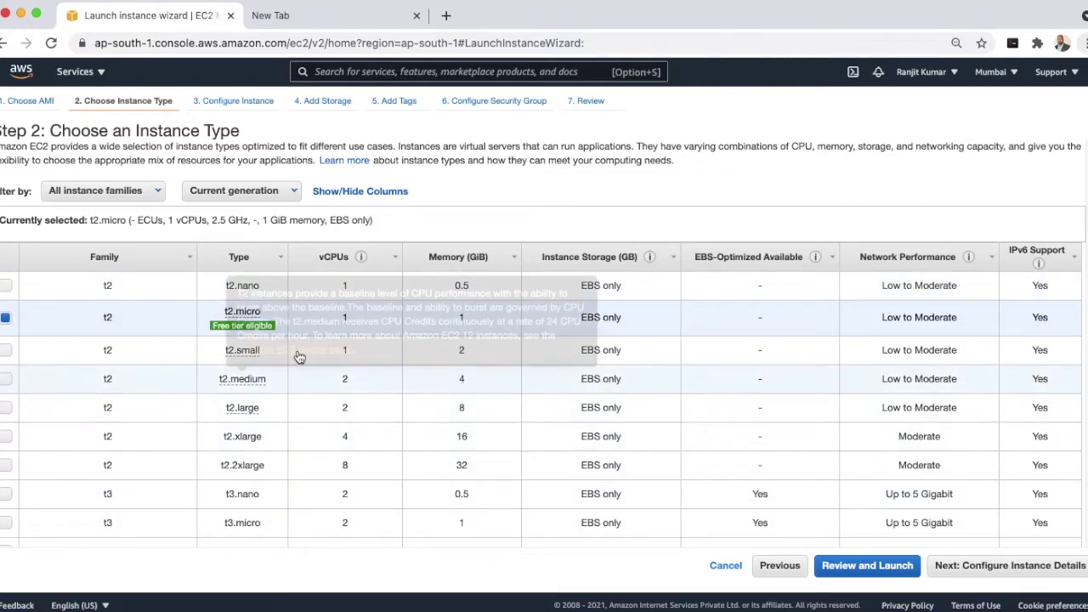
Step: Keep the t2.micro instance type and set the number of instances to 2
mouse_move(227, 313)
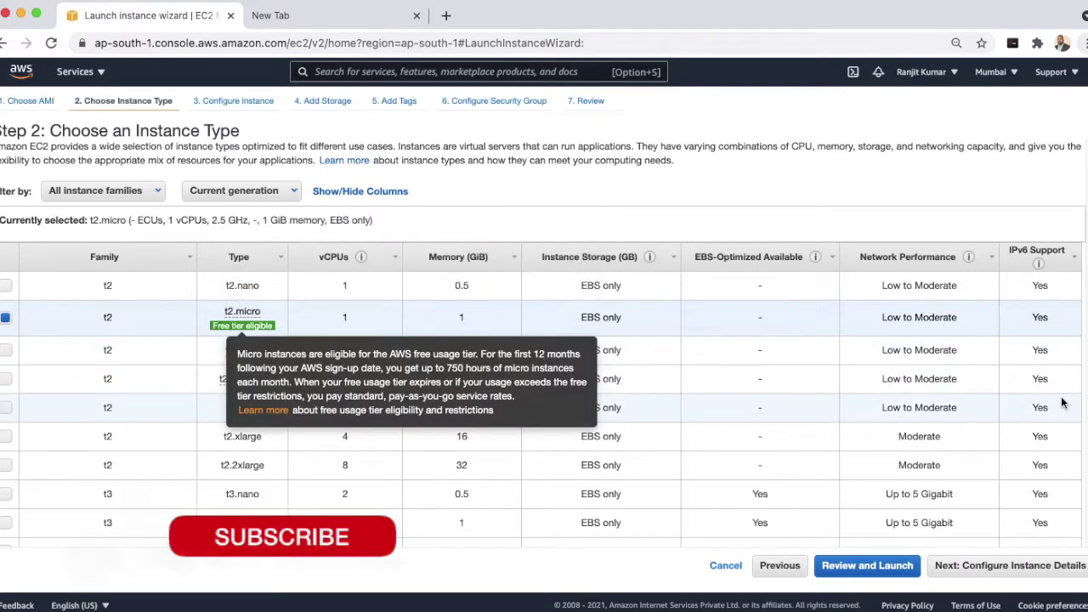
click(1029, 574)
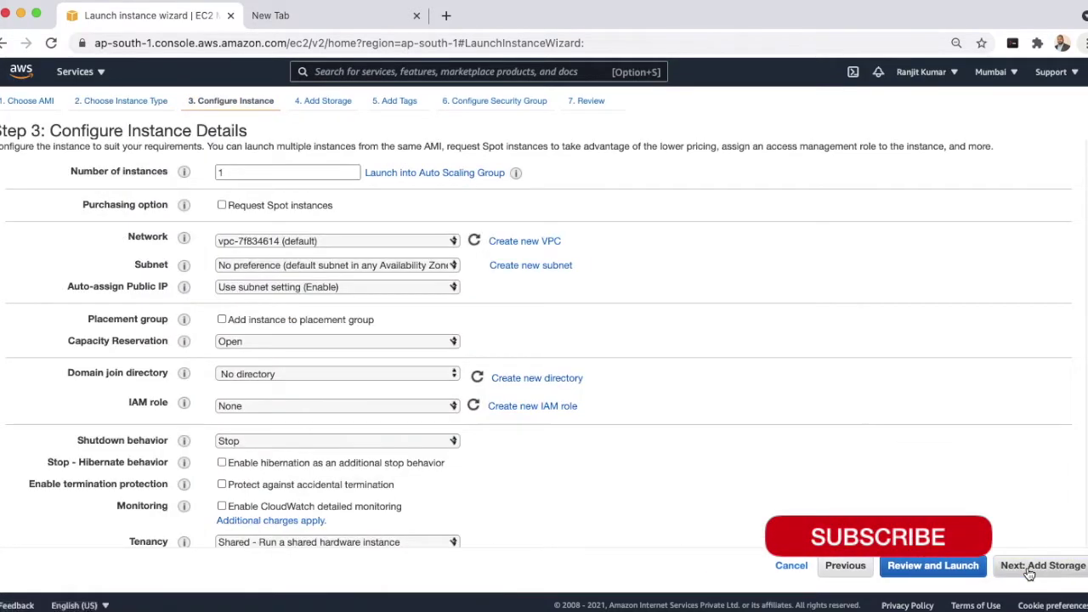
double_click(234, 173)
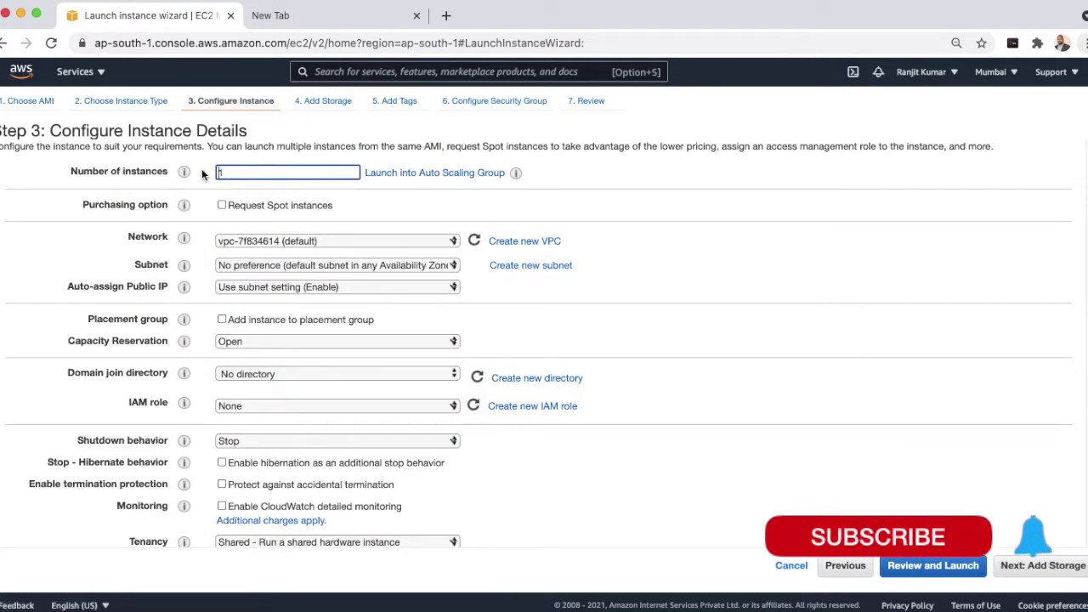
text(2)
click(1035, 565)
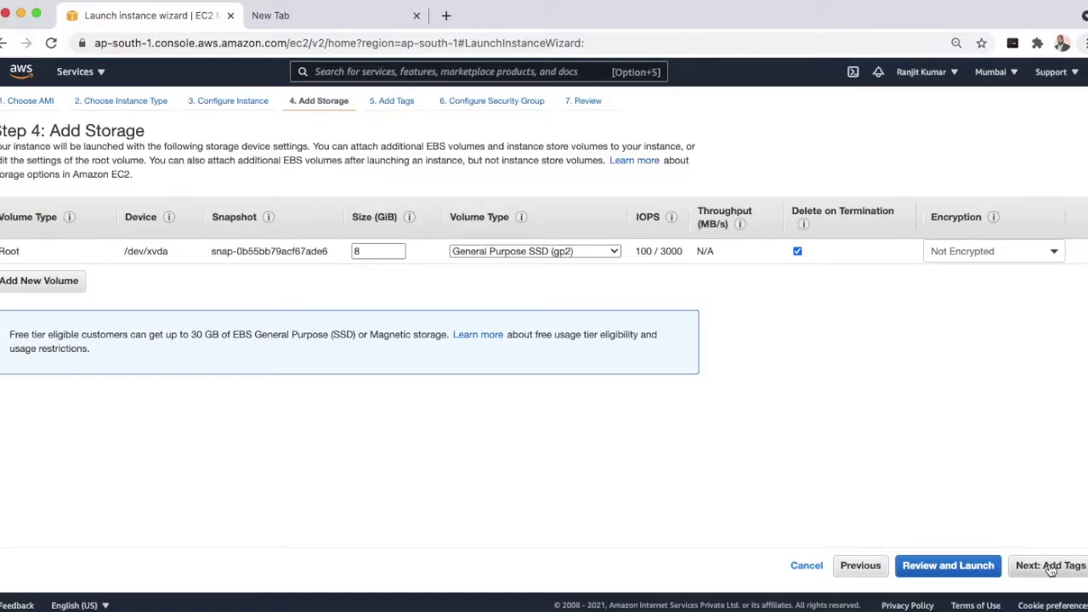
Step: Accept the default storage without tags and name the new security group EFS-Demo
click(1051, 567)
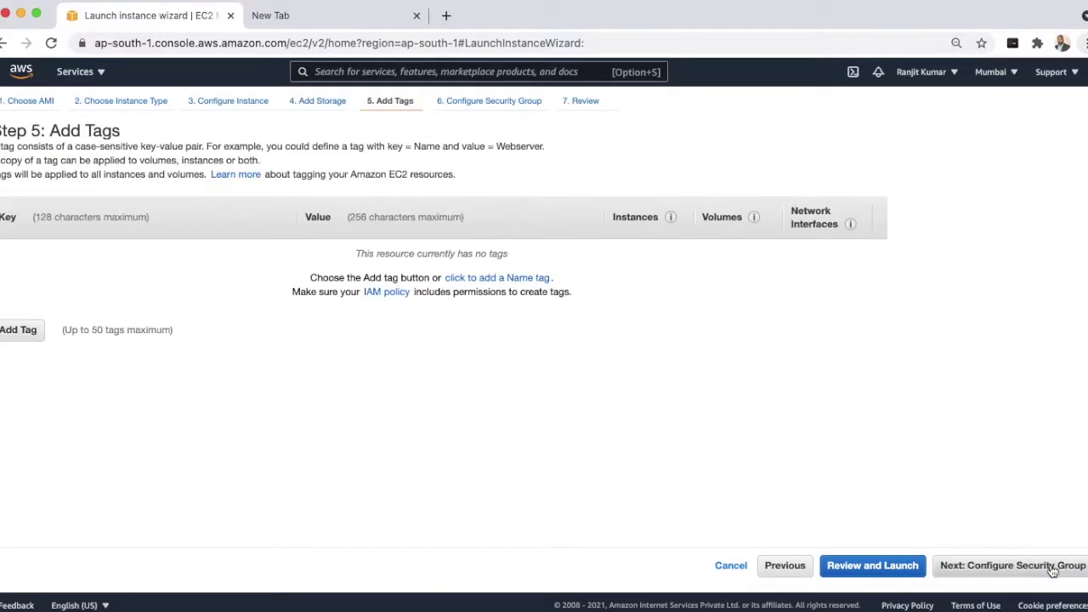
click(1052, 570)
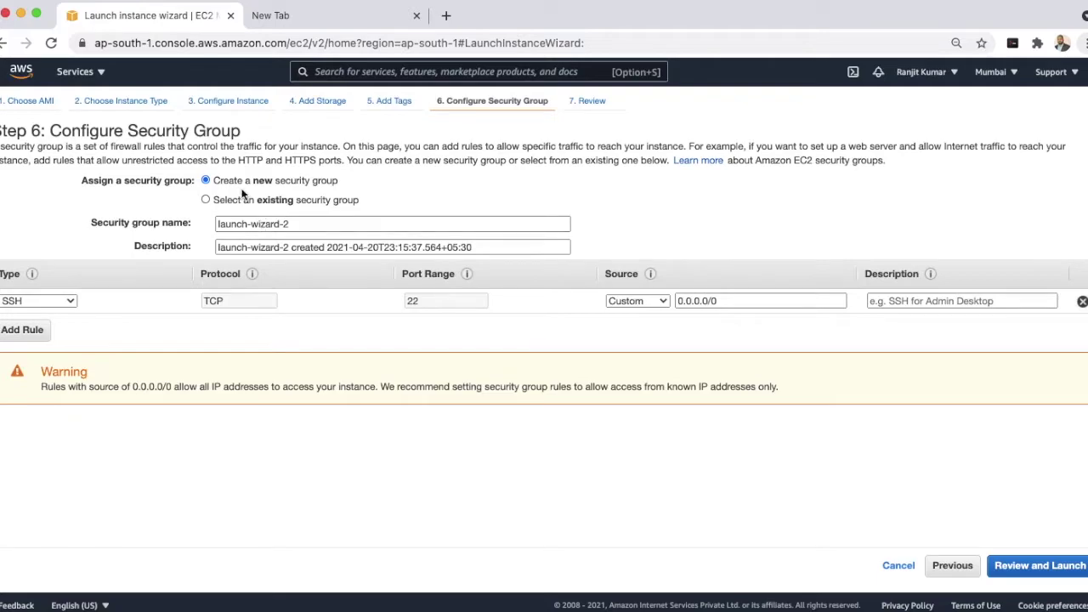
drag(304, 225, 182, 225)
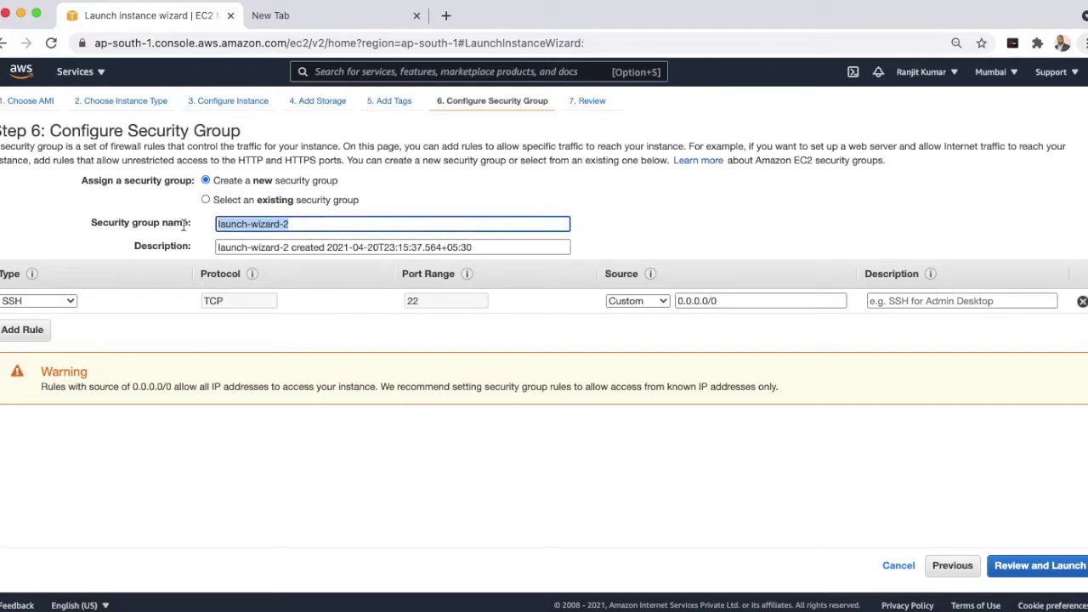
text(EFS-Demo)
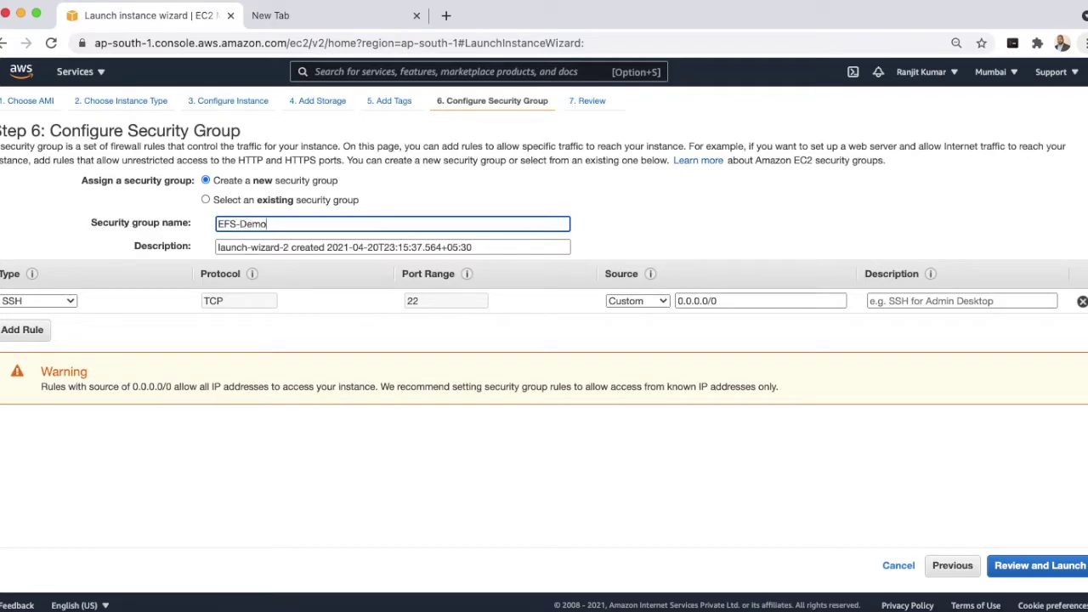
Step: Add an HTTP rule on port 80 to the EFS-Demo security group and proceed to the launch review
click(24, 330)
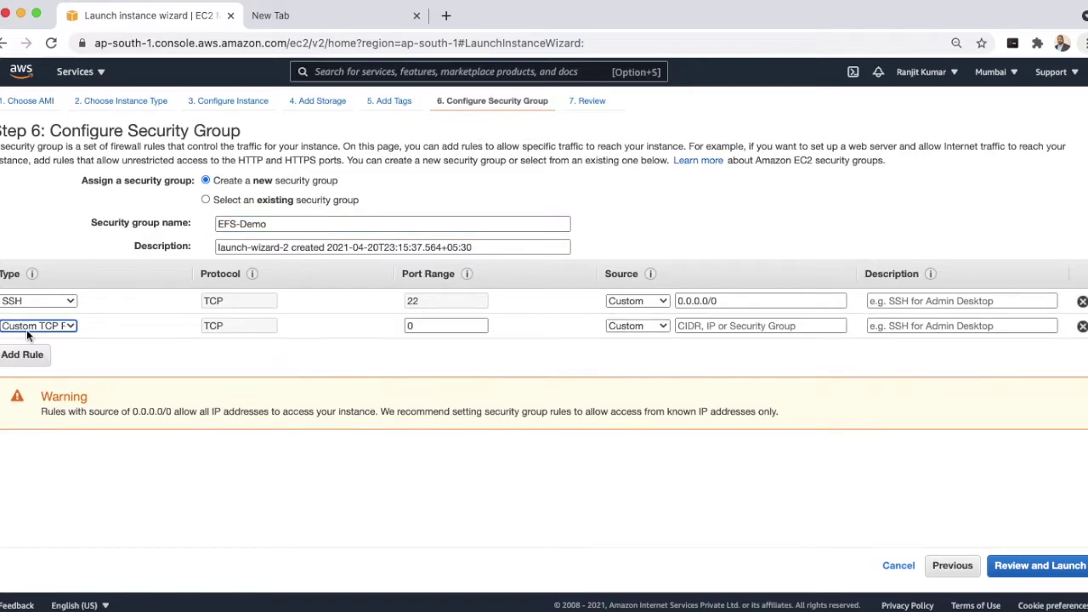
click(53, 327)
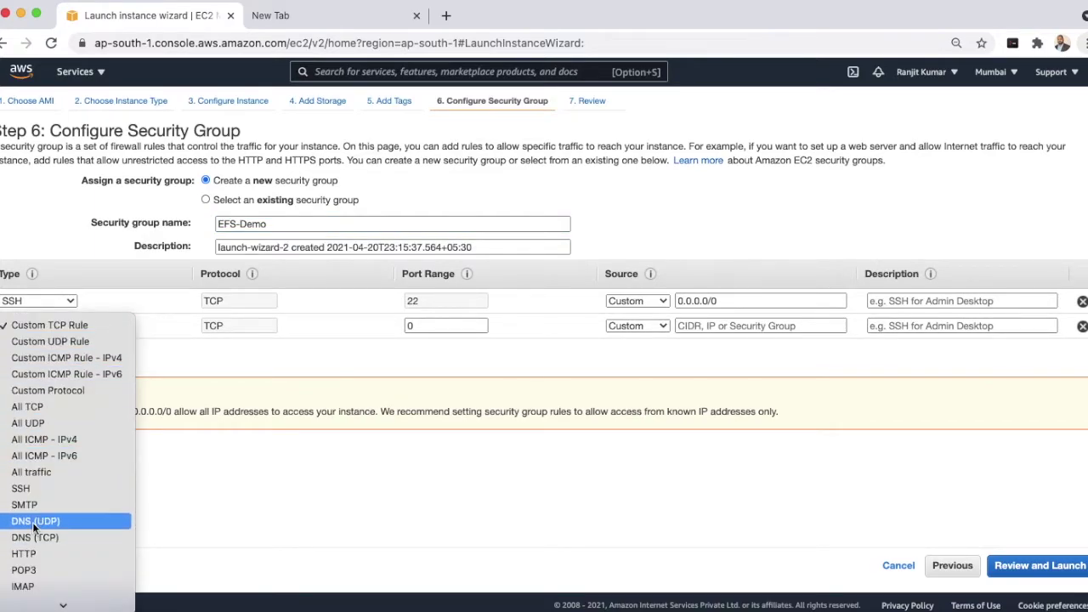
scroll(33, 491, down, 3)
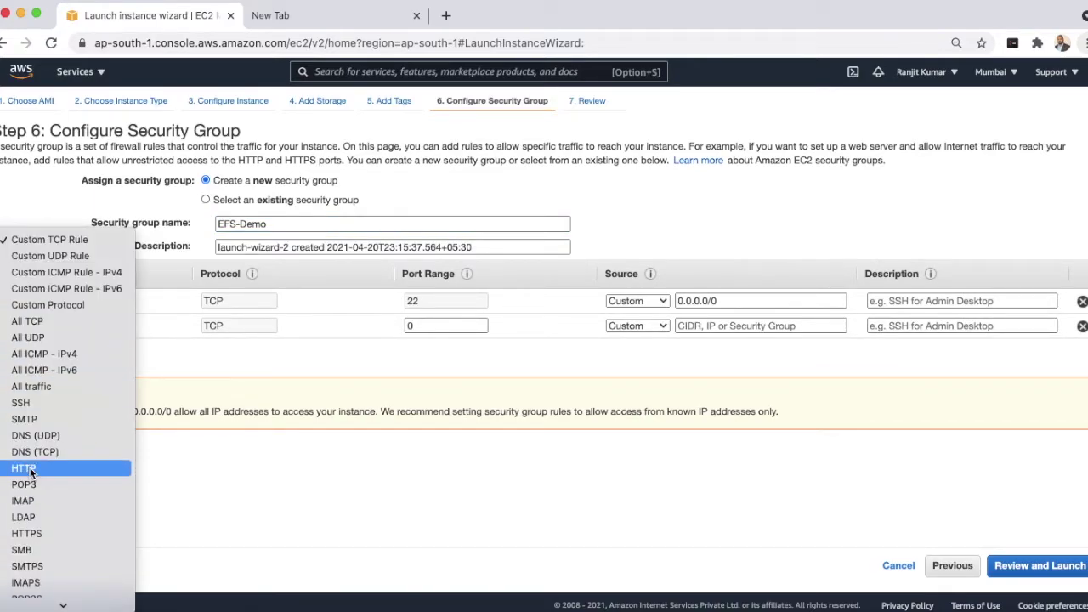
click(32, 470)
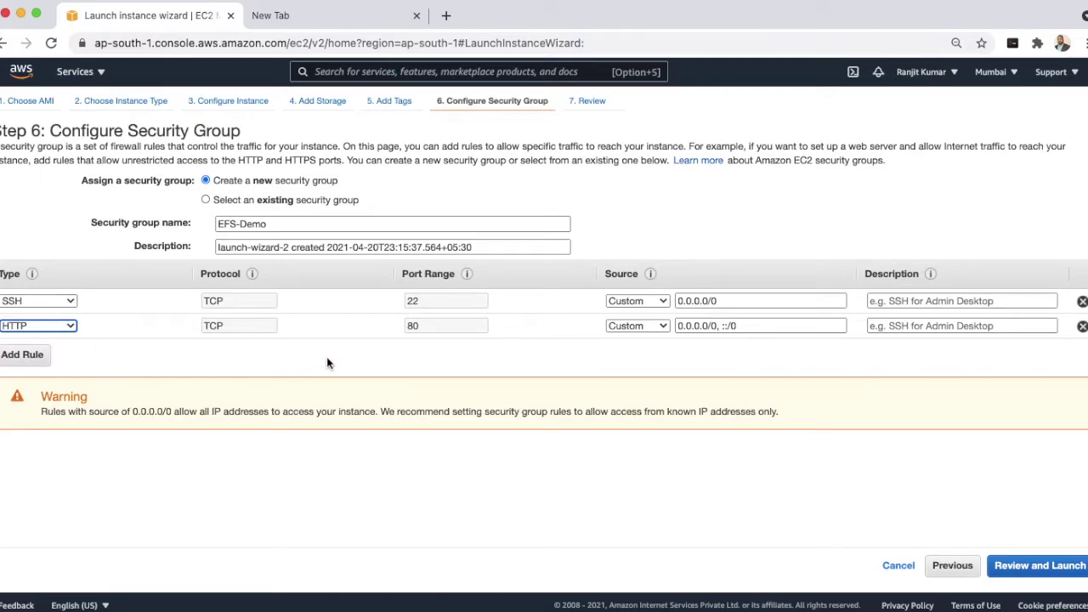
click(1045, 561)
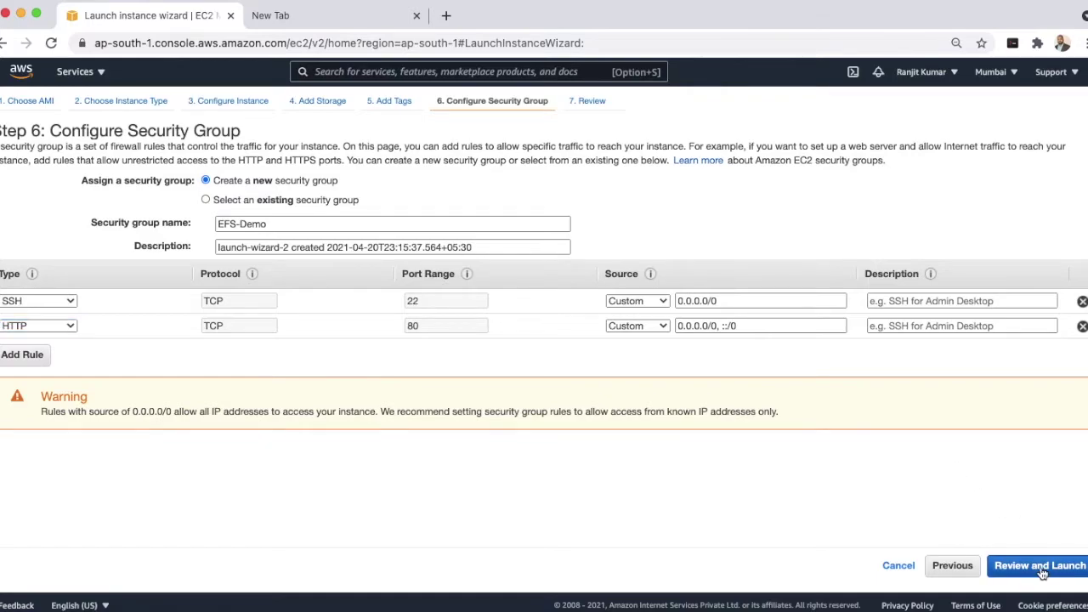
Step: Launch the instances with the existing ansibleDemo key pair, acknowledging access to its private key file
click(1069, 566)
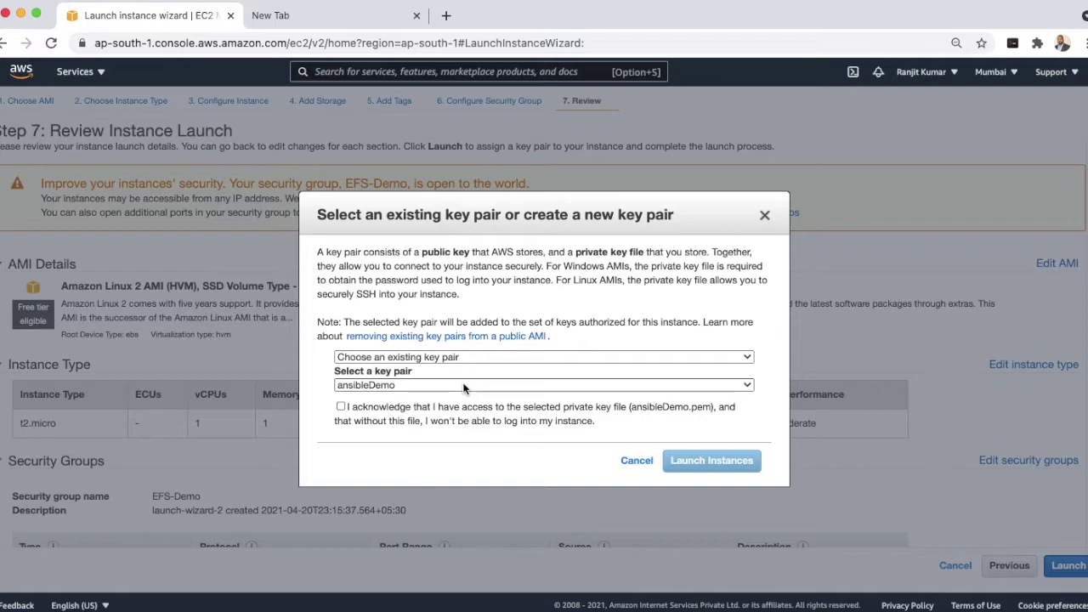
click(463, 386)
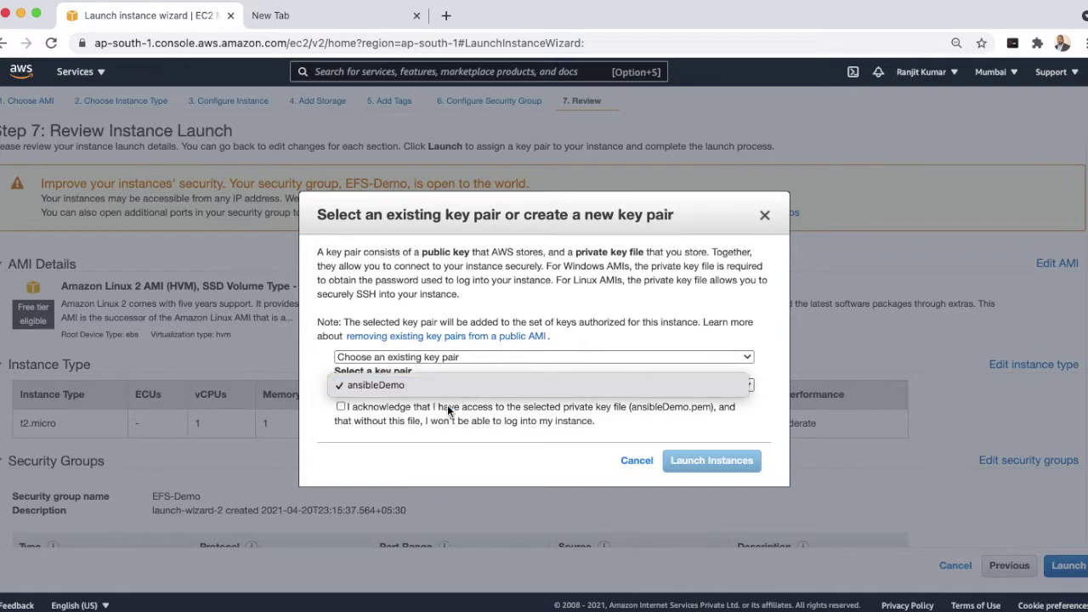
click(447, 389)
click(360, 410)
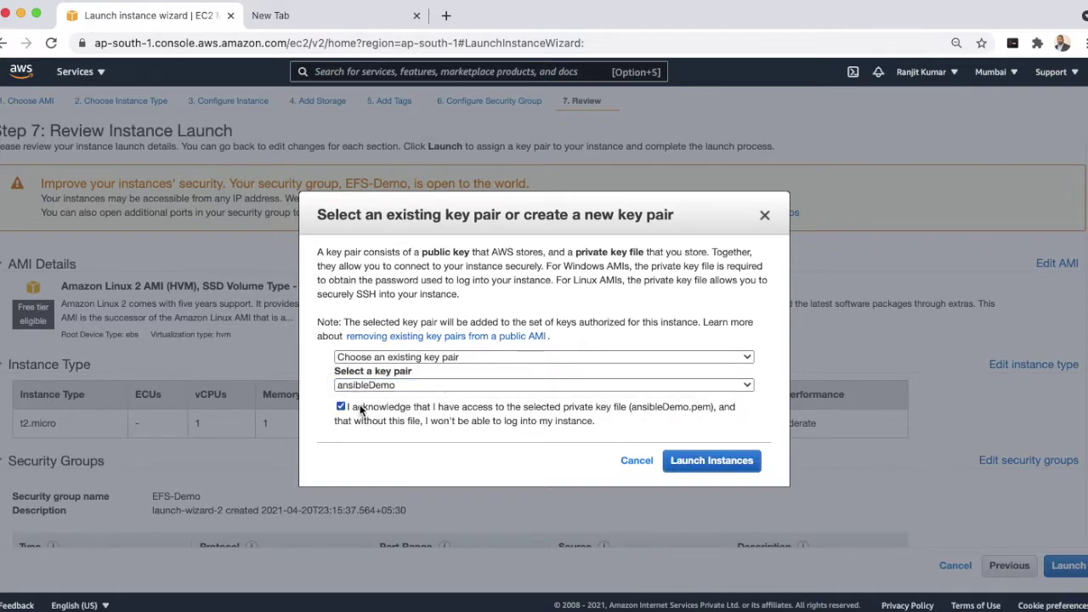
click(697, 461)
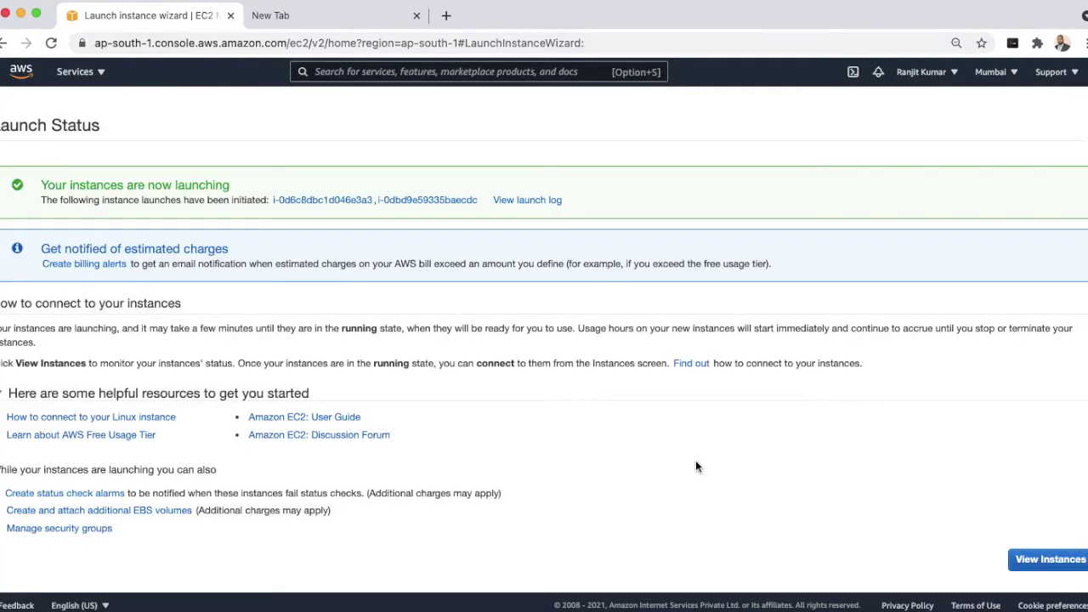
Step: View the EC2 instances filtered to the running state and refresh the list to check the launched ones
click(1047, 561)
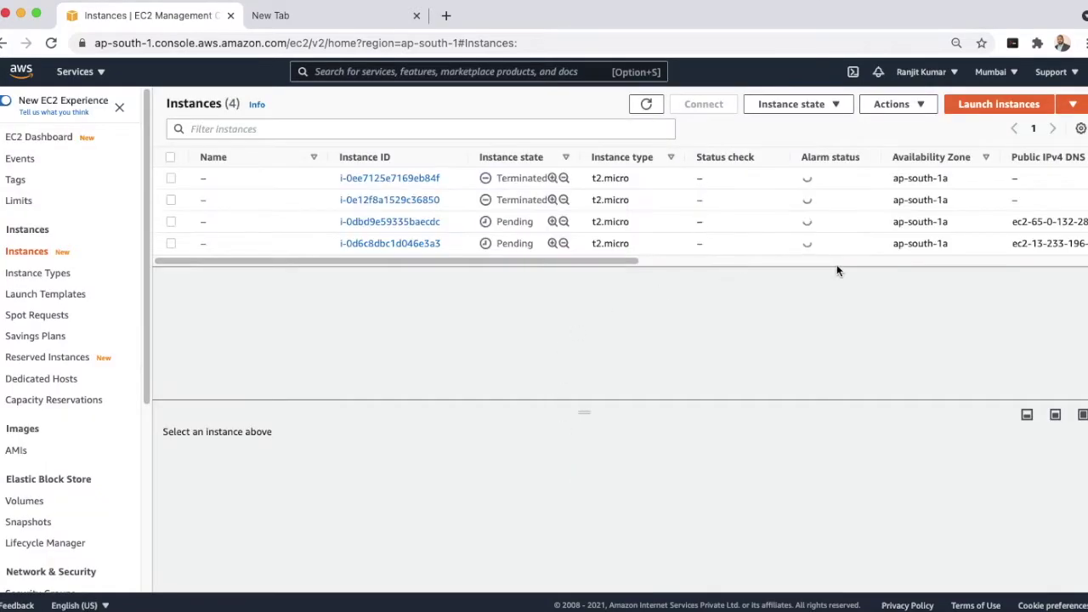
click(49, 139)
click(369, 199)
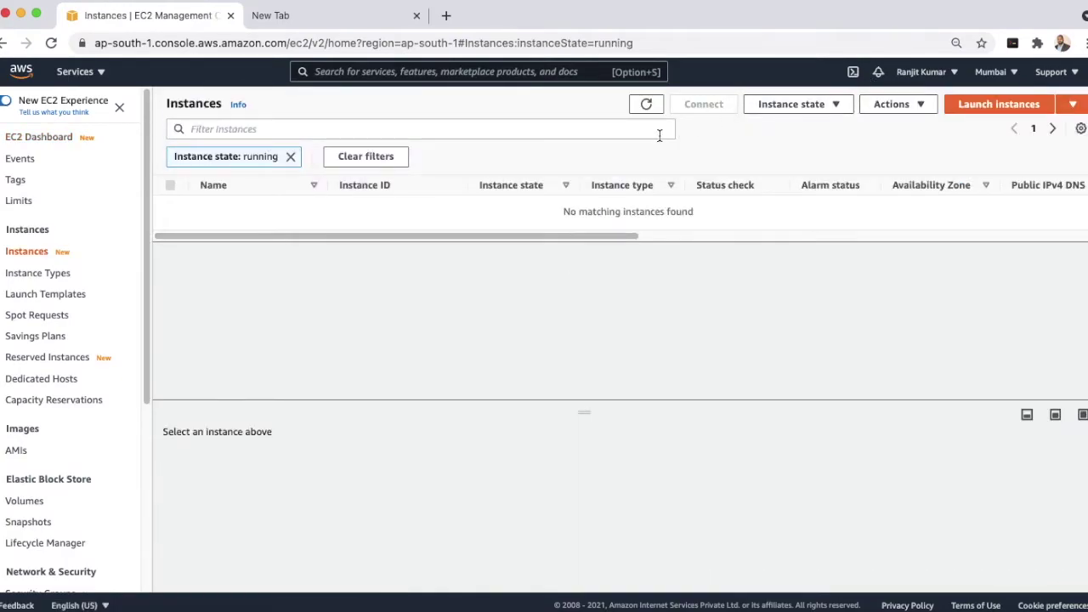
click(646, 105)
click(647, 105)
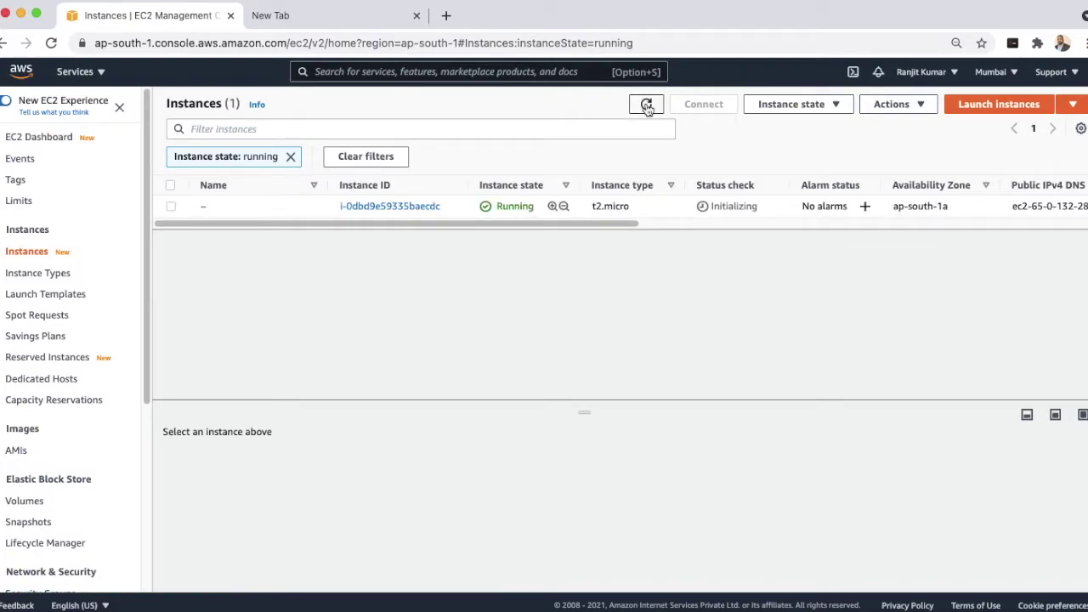
Step: Refresh the running instances list and open the details of the first instance
click(646, 105)
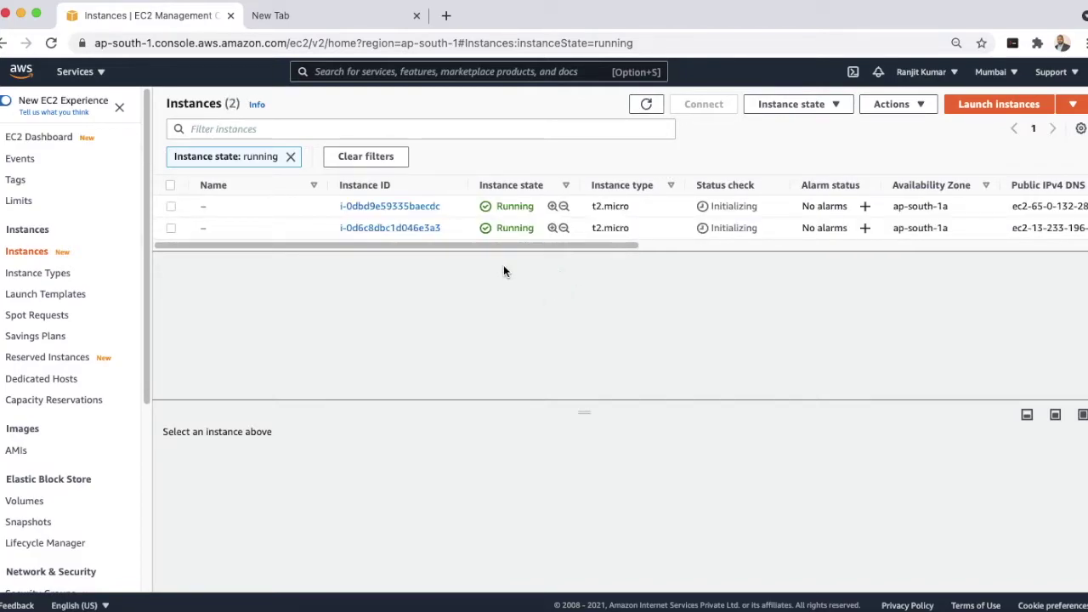
click(388, 207)
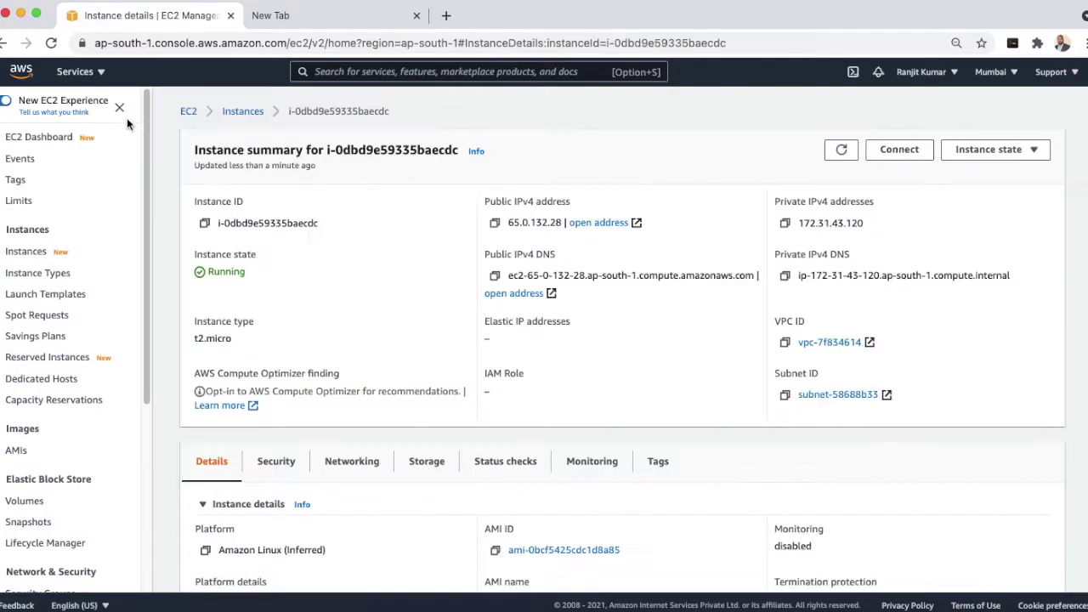
Step: Switch to the EFS console and examine the network mount targets and security groups of the MyEFS file system
click(99, 73)
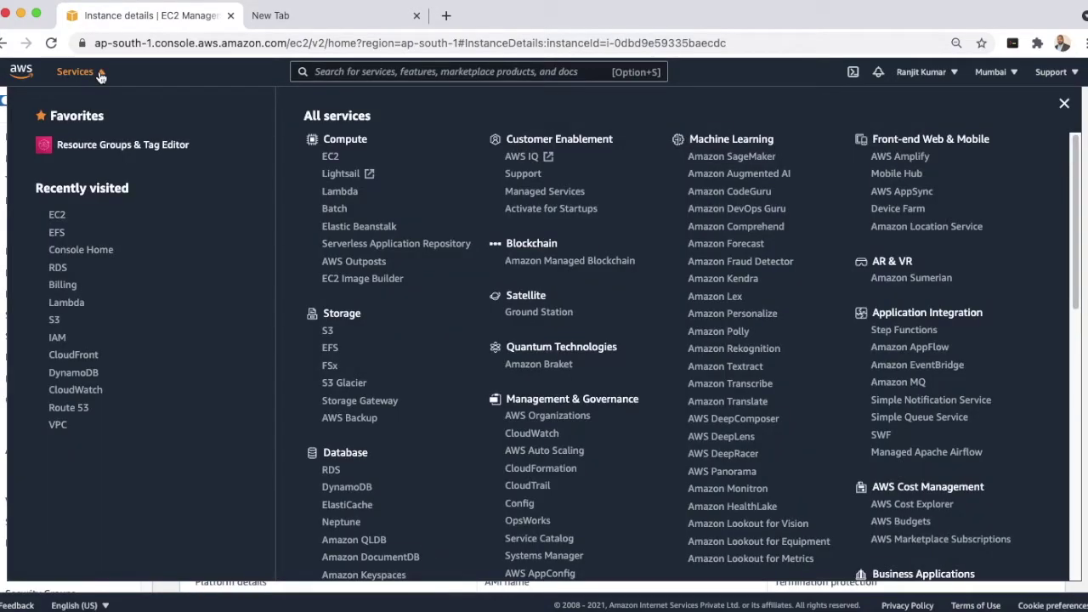
click(57, 237)
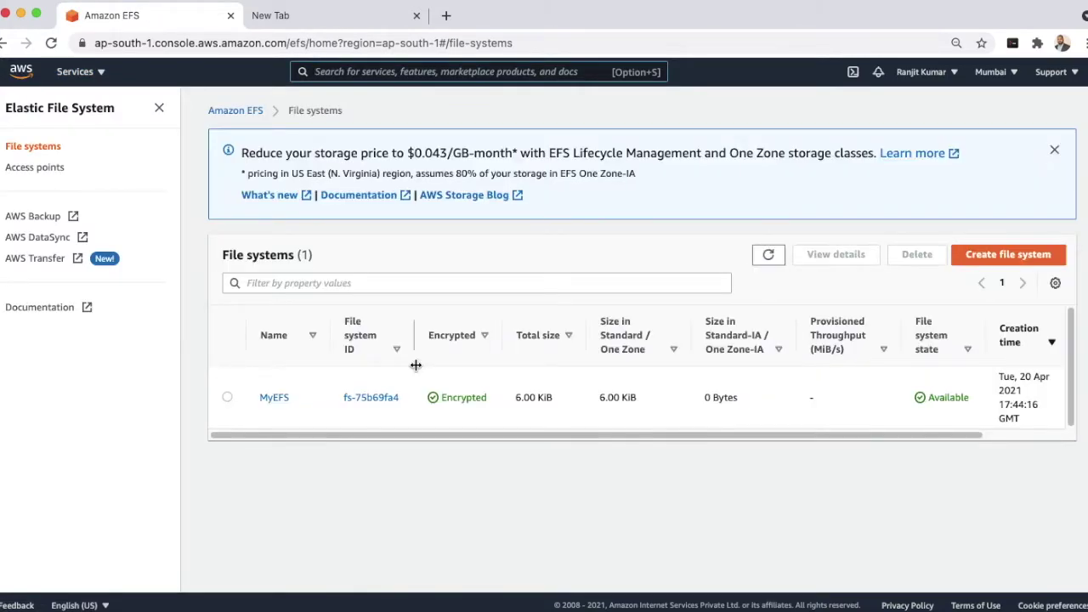
click(377, 396)
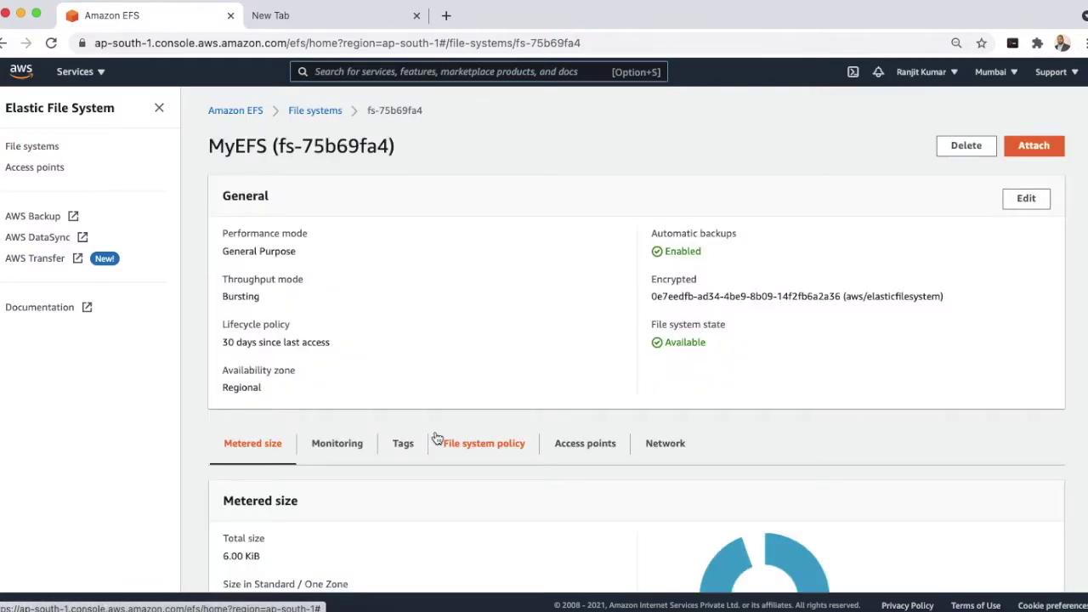
scroll(532, 416, down, 3)
click(661, 313)
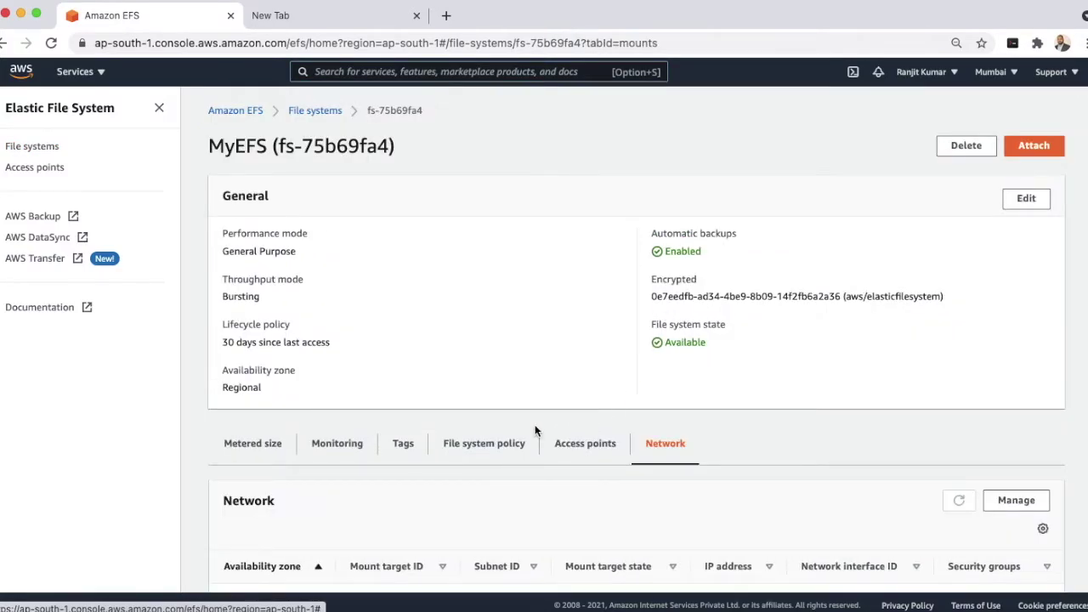
scroll(545, 433, down, 1)
scroll(692, 471, down, 2)
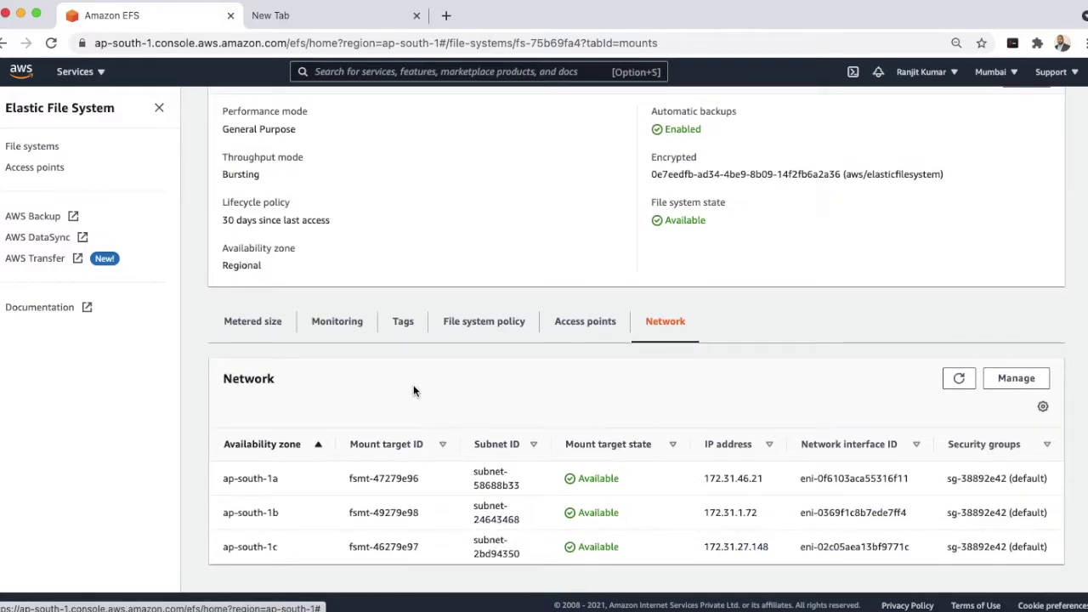
scroll(413, 390, up, 3)
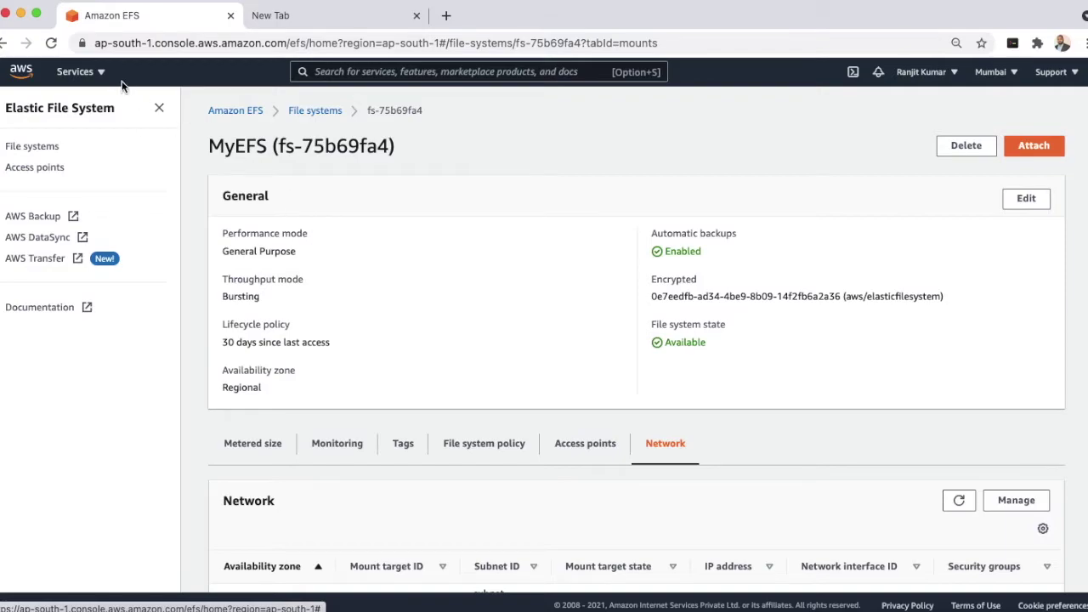
Step: In EC2, edit the default security group's inbound rules and delete the NFS rule sourced from launch-wizard-1
click(82, 72)
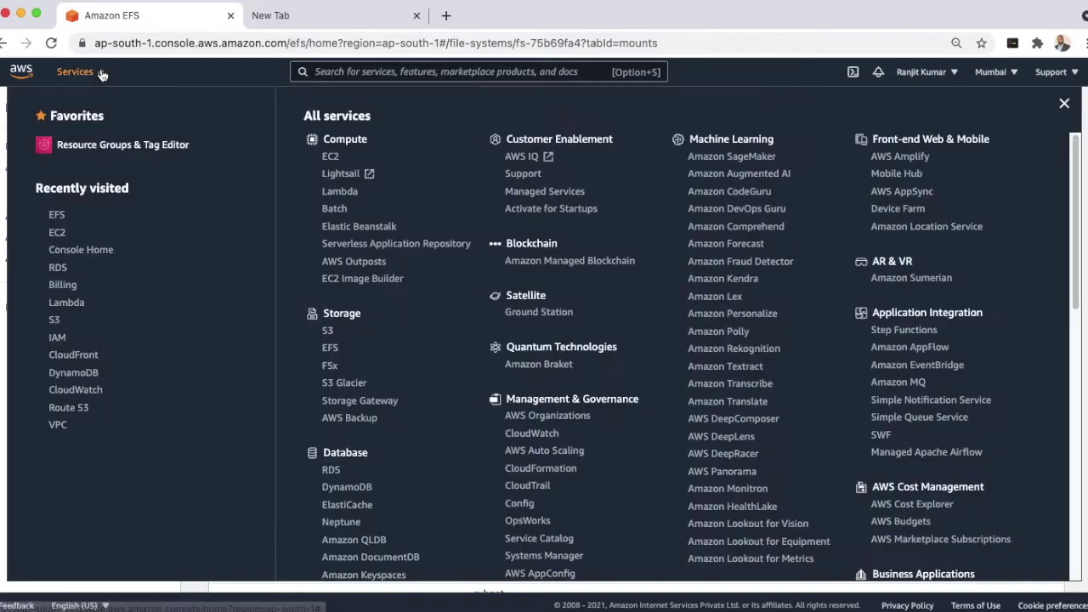
click(53, 237)
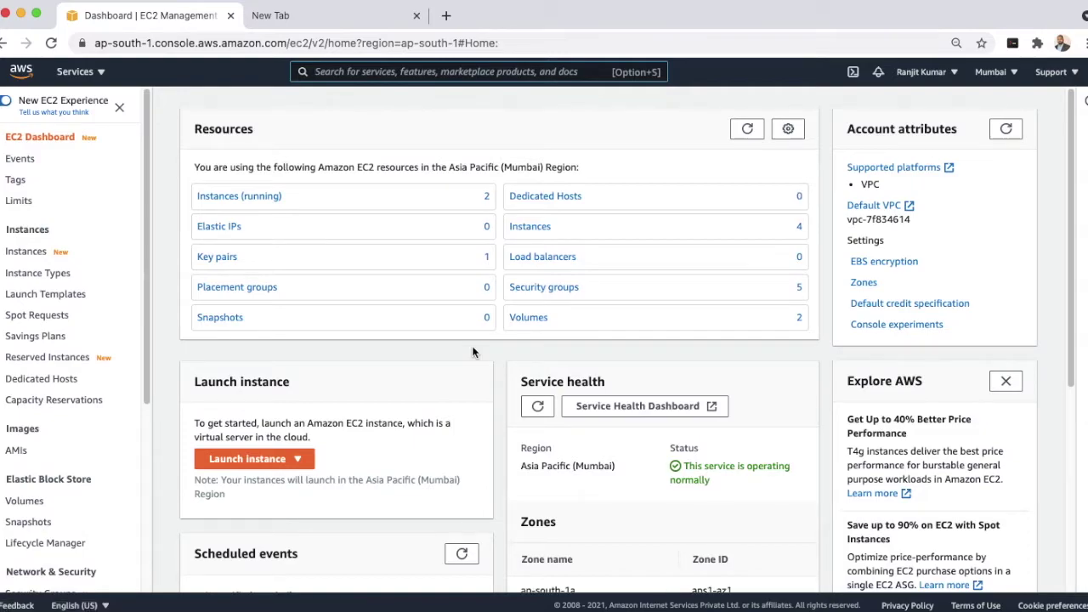
click(544, 287)
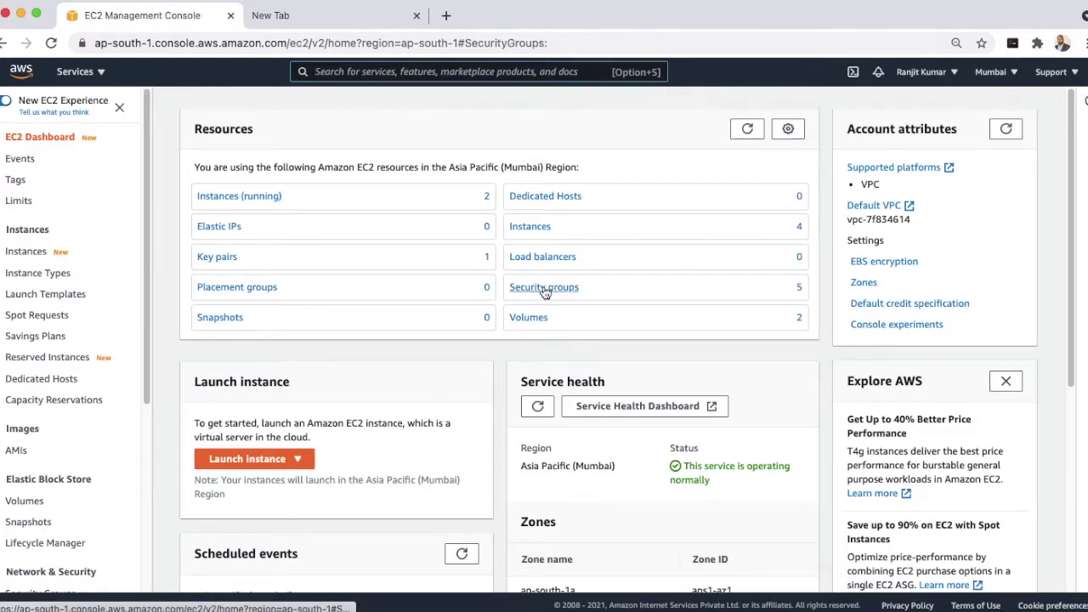
click(545, 294)
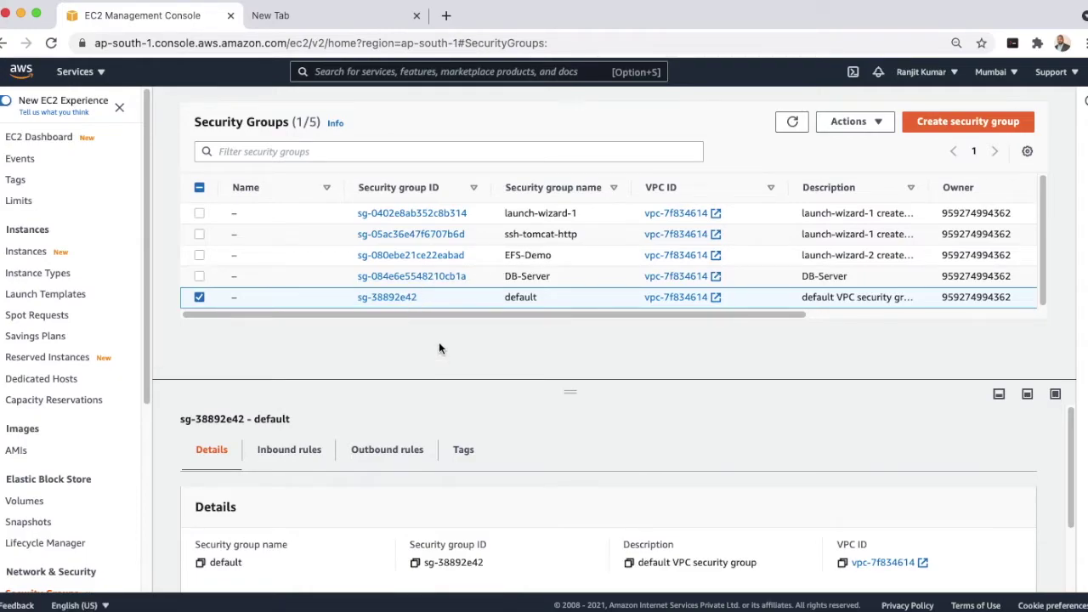
click(383, 302)
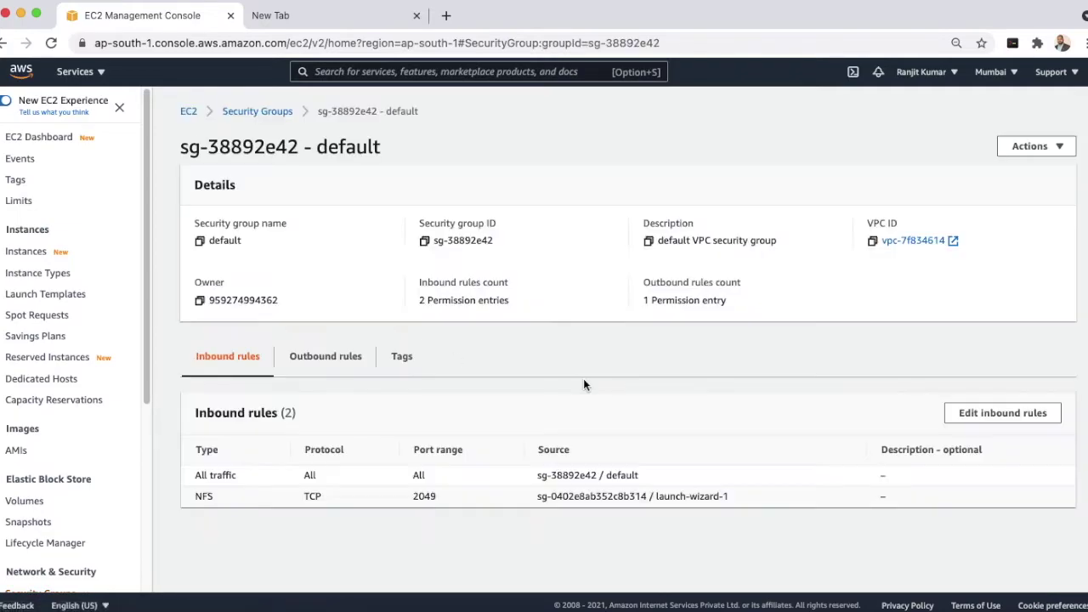
click(1003, 415)
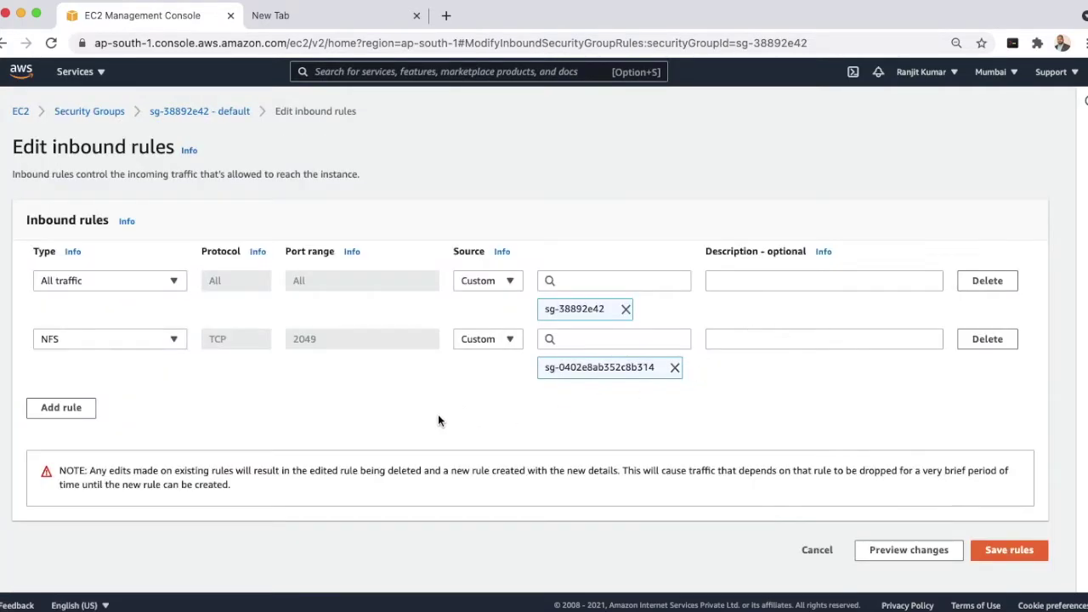
click(987, 338)
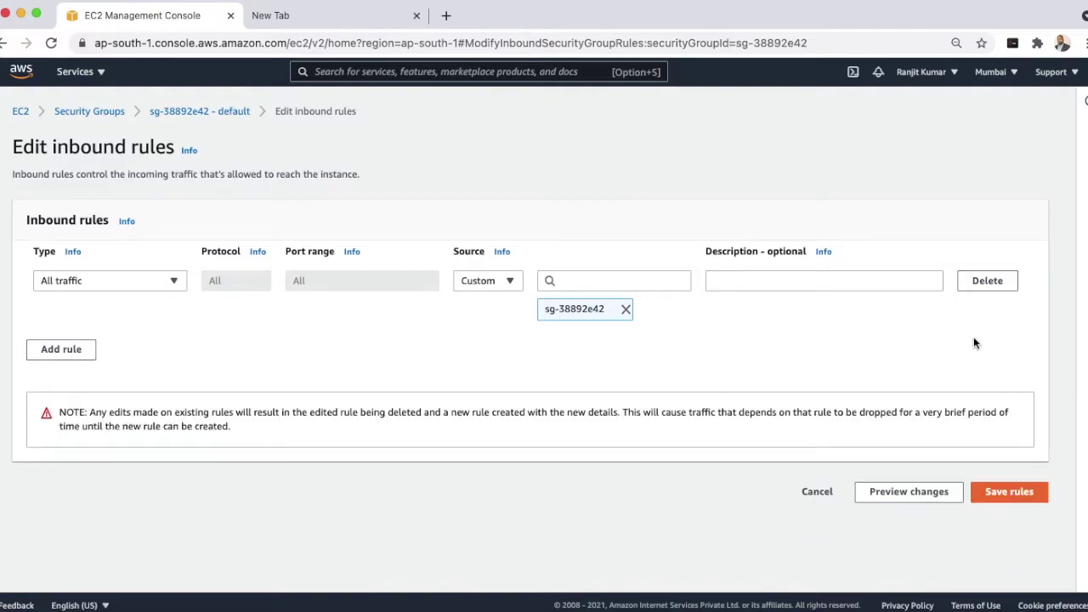
Step: Add an inbound rule of type NFS to the default security group
click(78, 350)
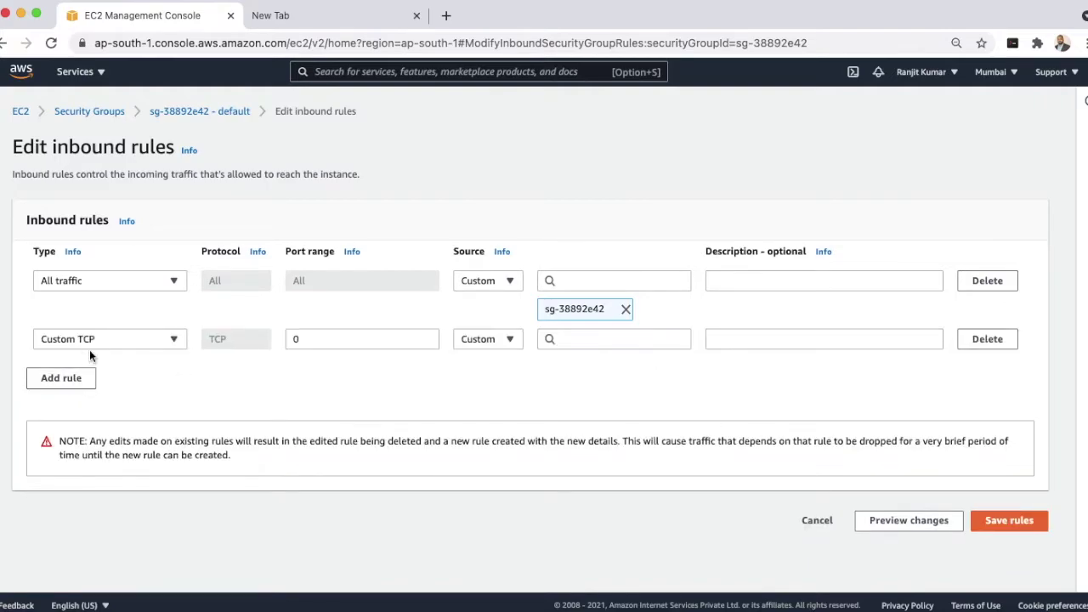
click(138, 339)
scroll(90, 473, down, 5)
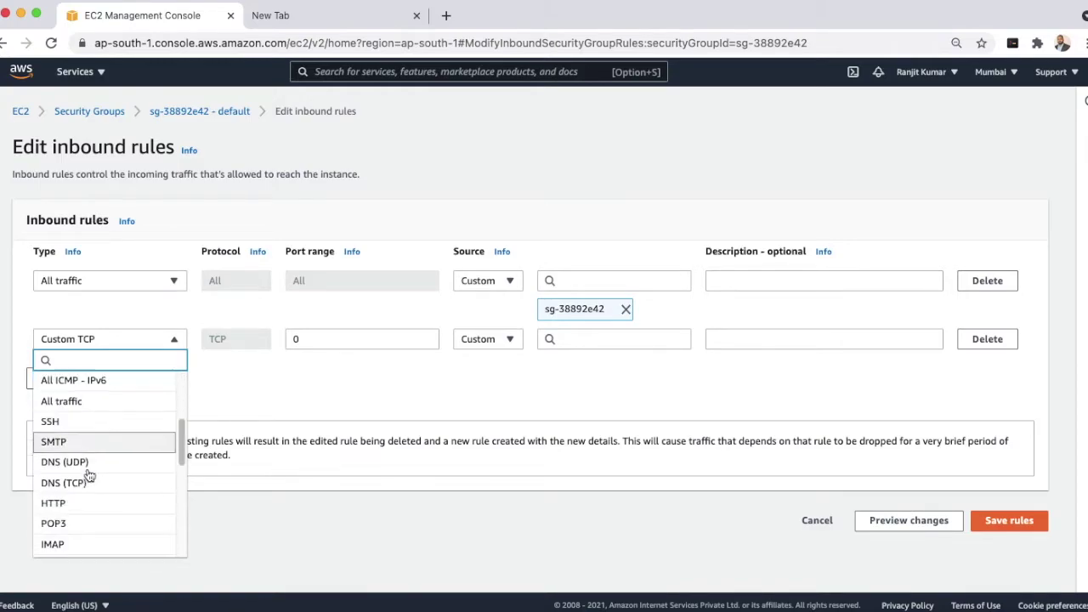
scroll(73, 504, down, 5)
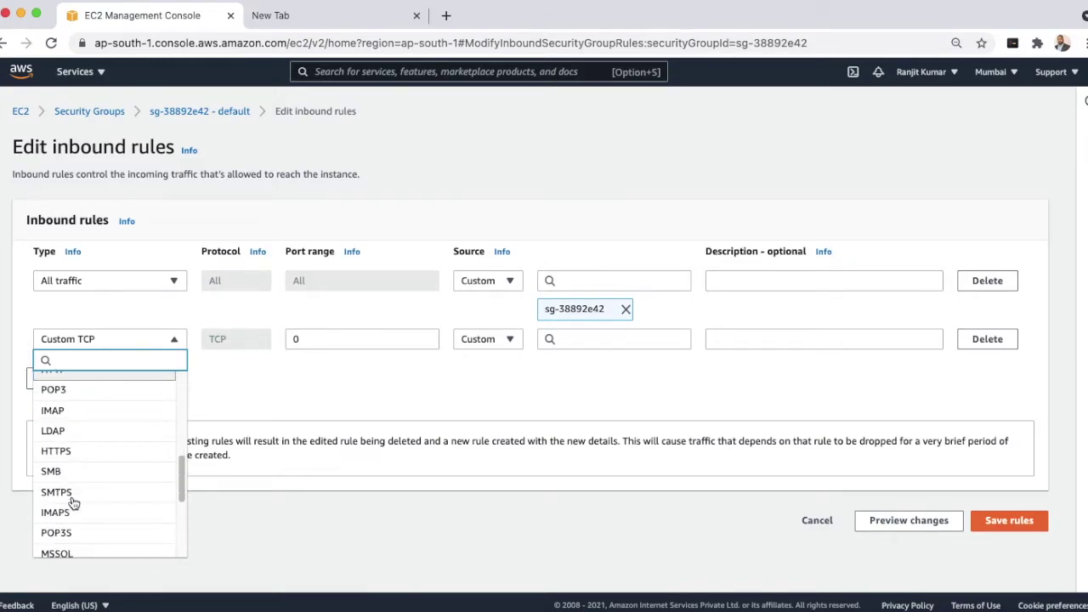
click(72, 511)
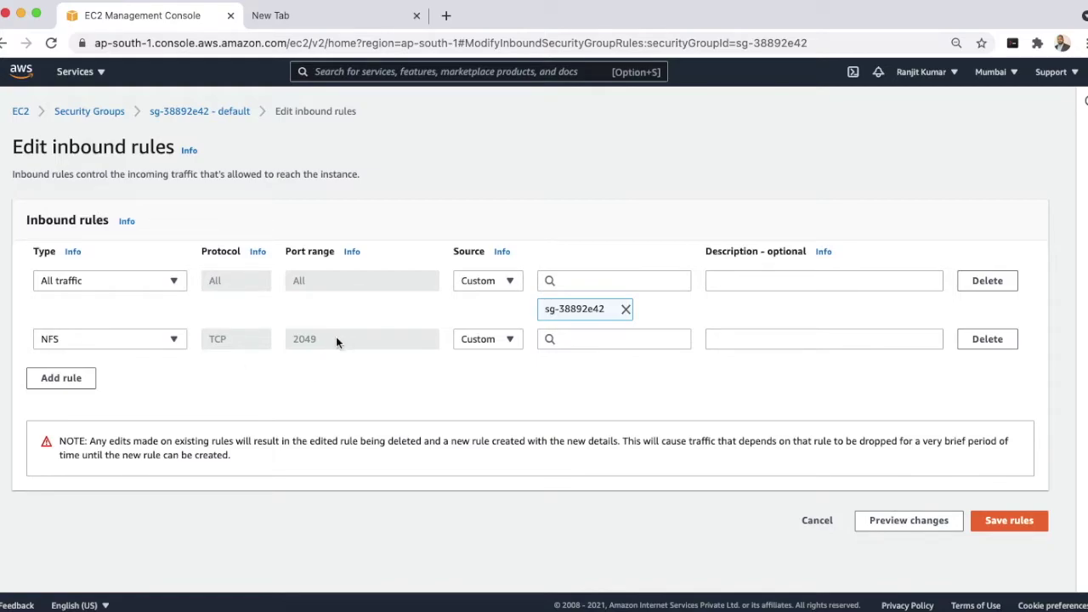
Step: Set the NFS rule's source to the EFS-Demo security group and save the inbound rules
click(602, 339)
drag(685, 374, 685, 481)
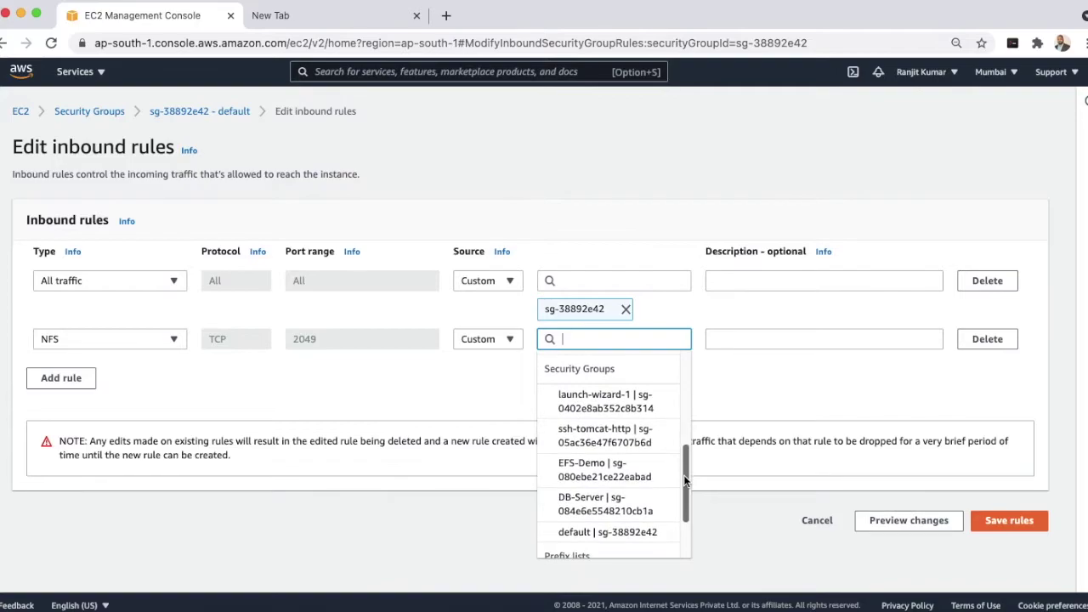
click(581, 474)
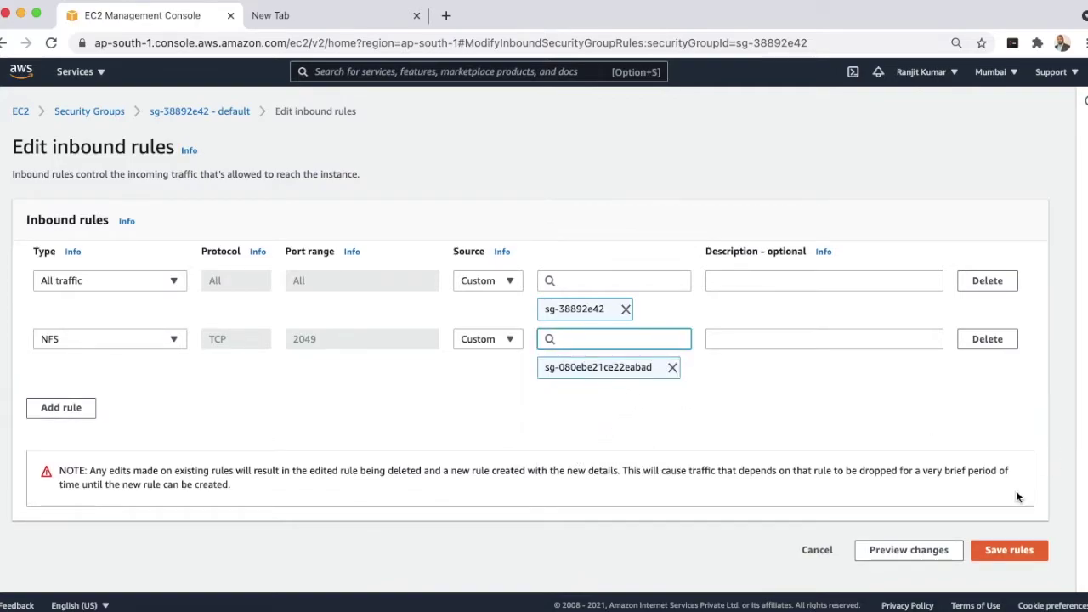
click(999, 551)
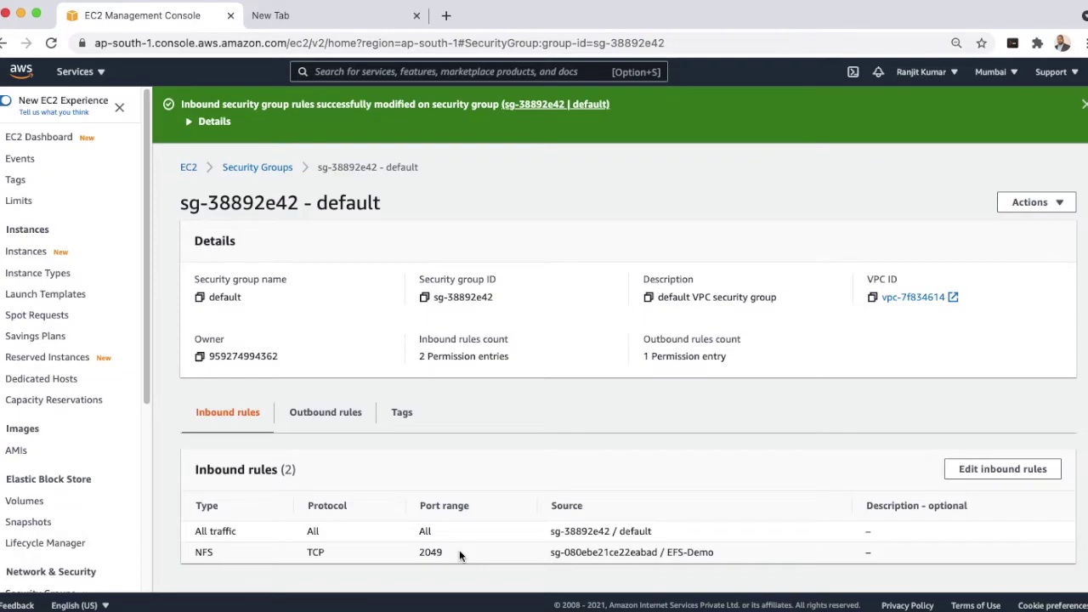
Step: Return to the running EC2 instances and copy the first instance's public IPv4 address
click(51, 137)
click(221, 196)
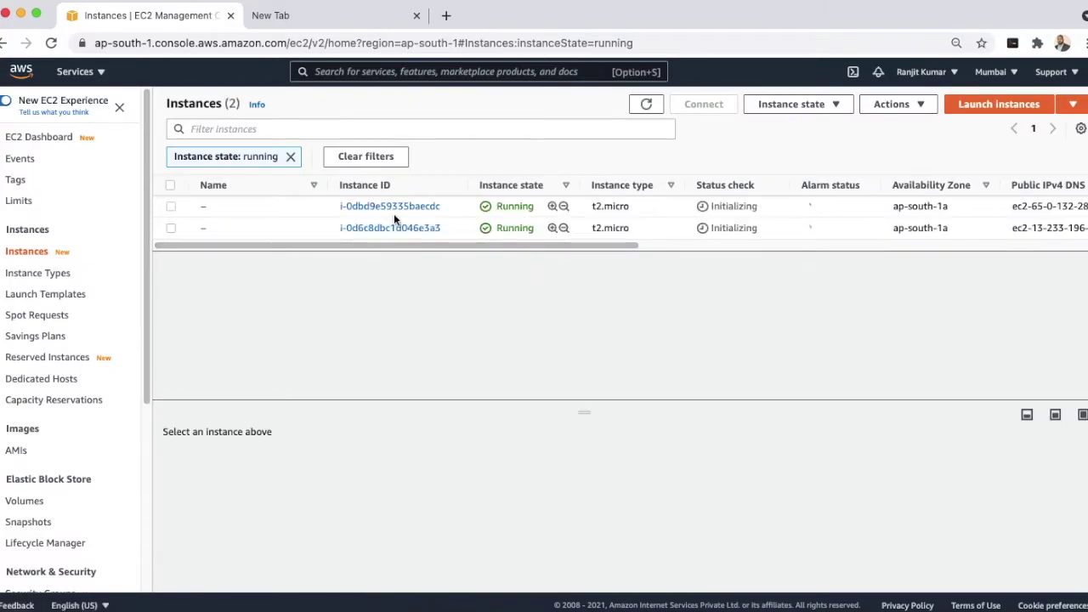
click(393, 207)
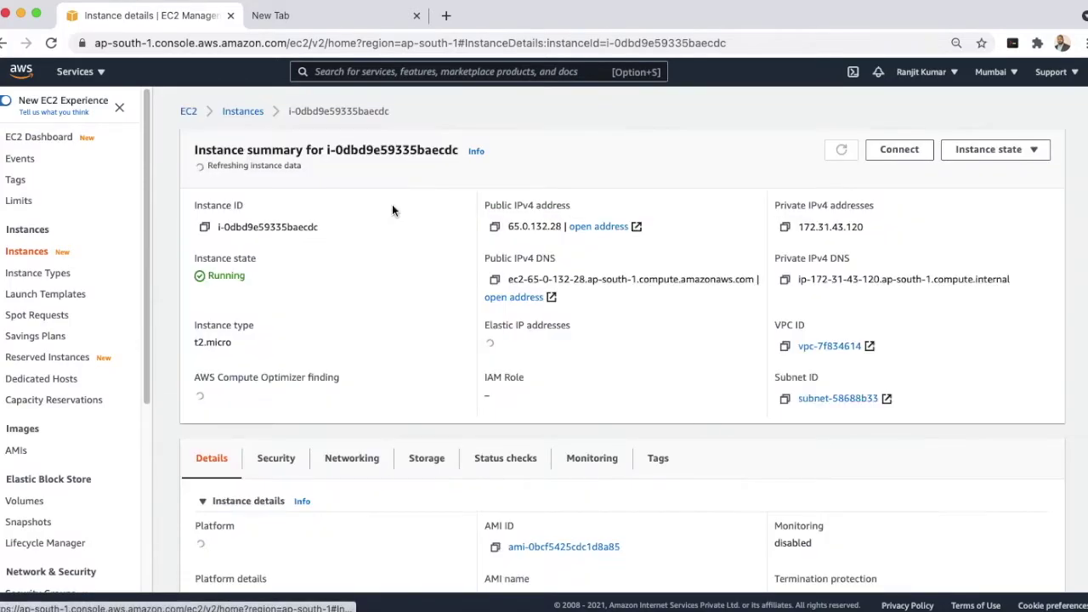
click(495, 225)
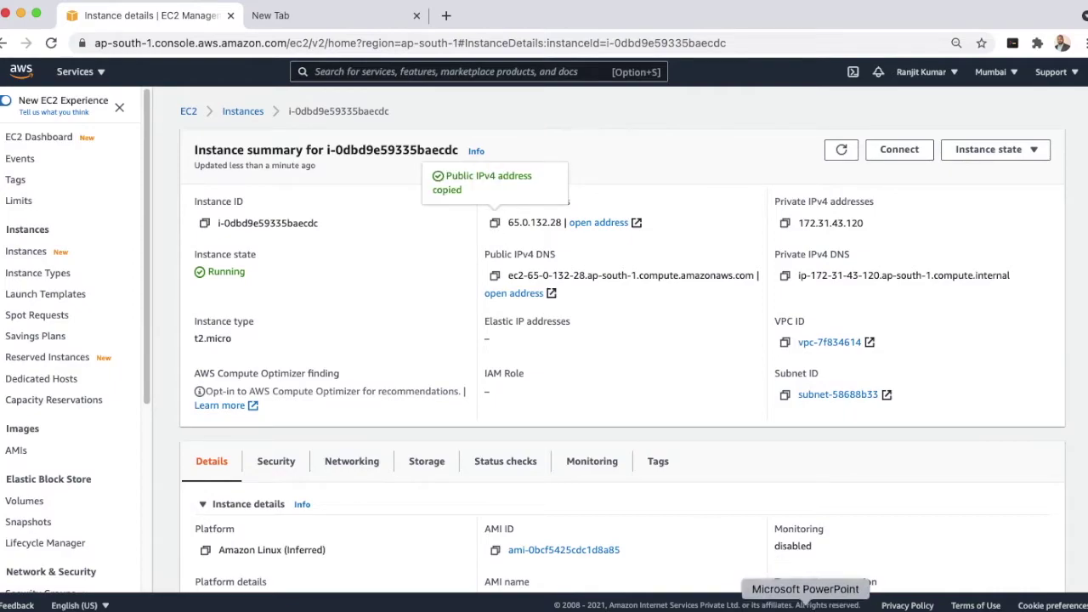
Step: Switch to Terminal and change the working directory to Desktop/Ansible
click(851, 607)
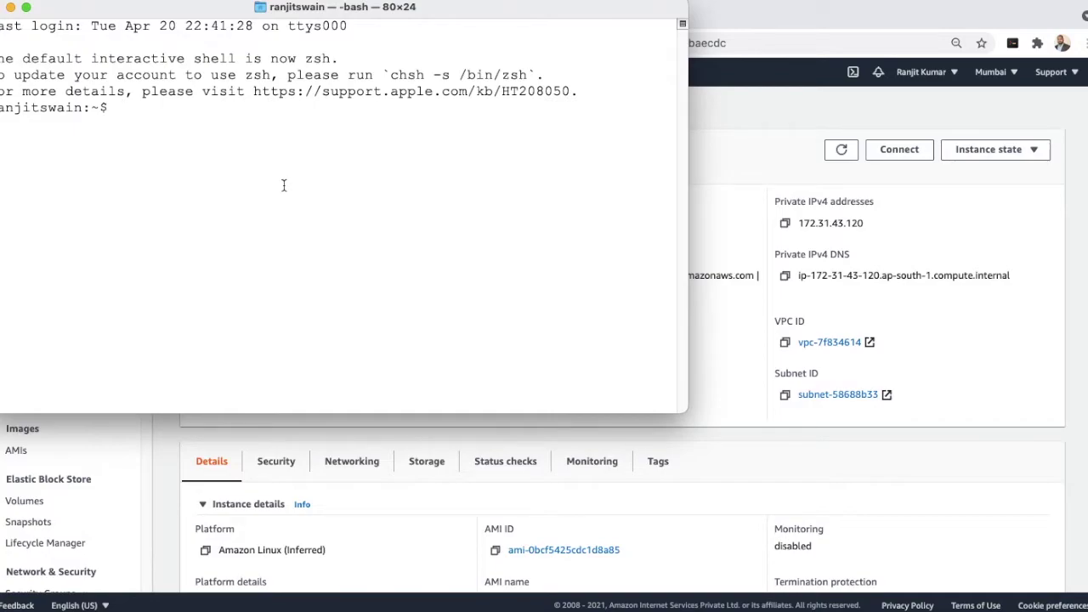
text(ssh)
key(BackSpace)
key(BackSpace)
key(BackSpace)
text(cd Des)
key(Tab)
text(Ansible)
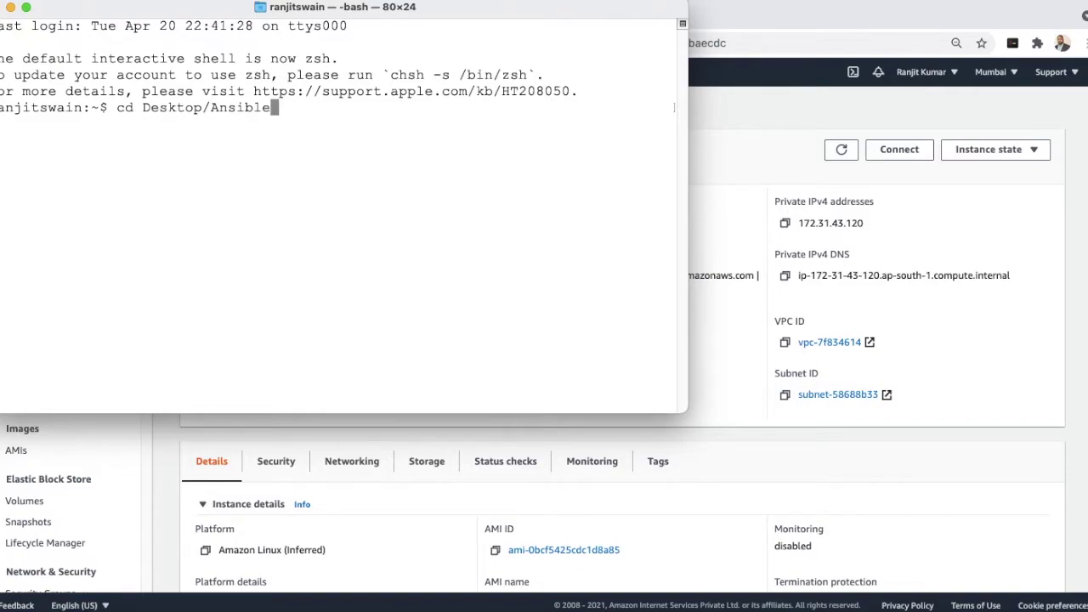
key(Return)
text(ssh -i ansible)
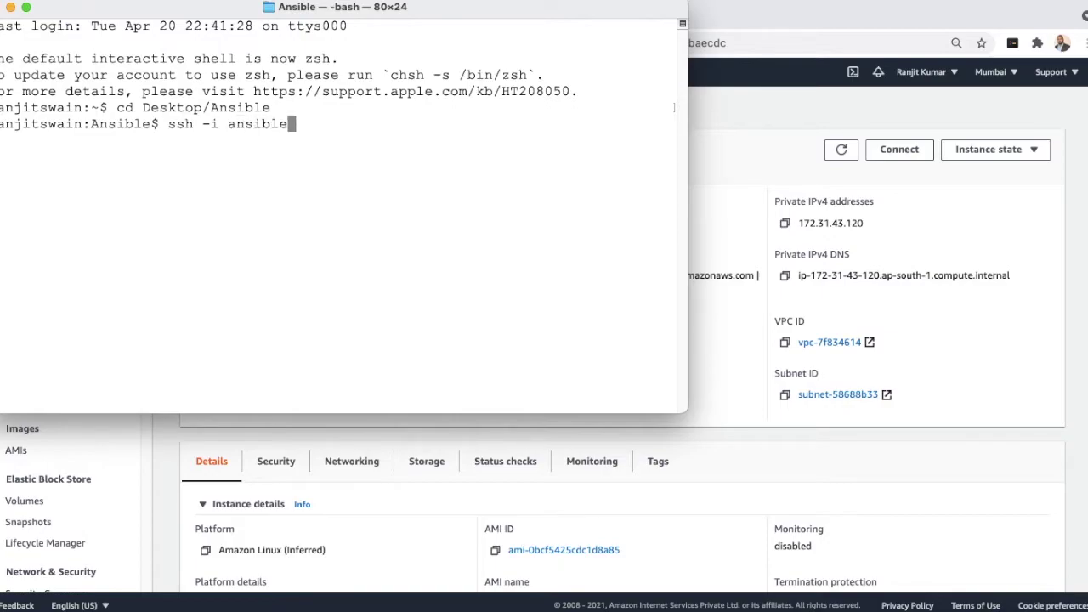
key(Tab)
text(ec2-user@)
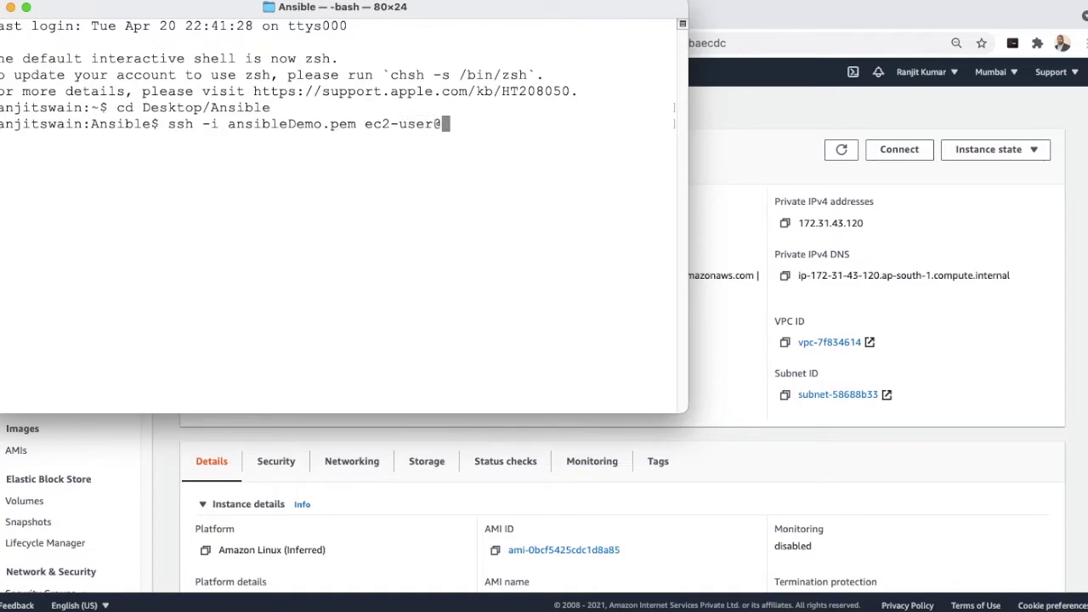
key(super+v)
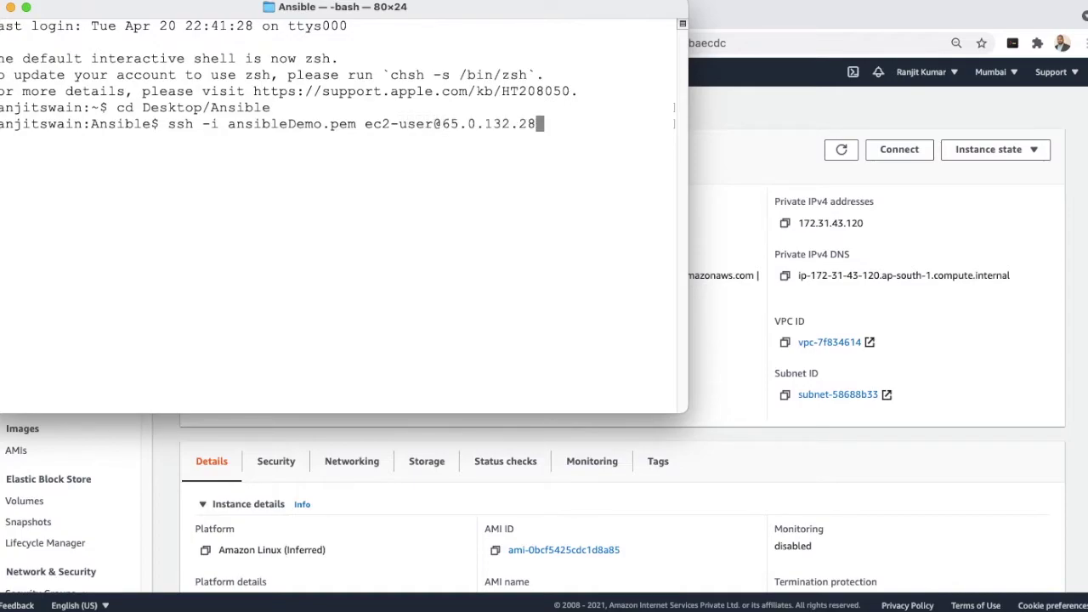
key(Return)
text(yes)
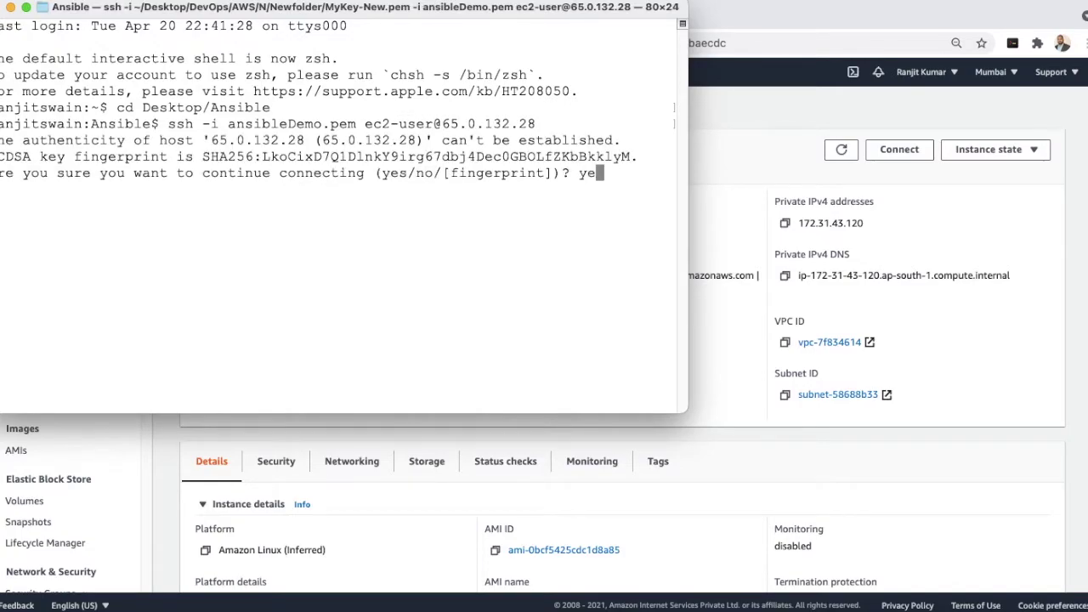
key(Return)
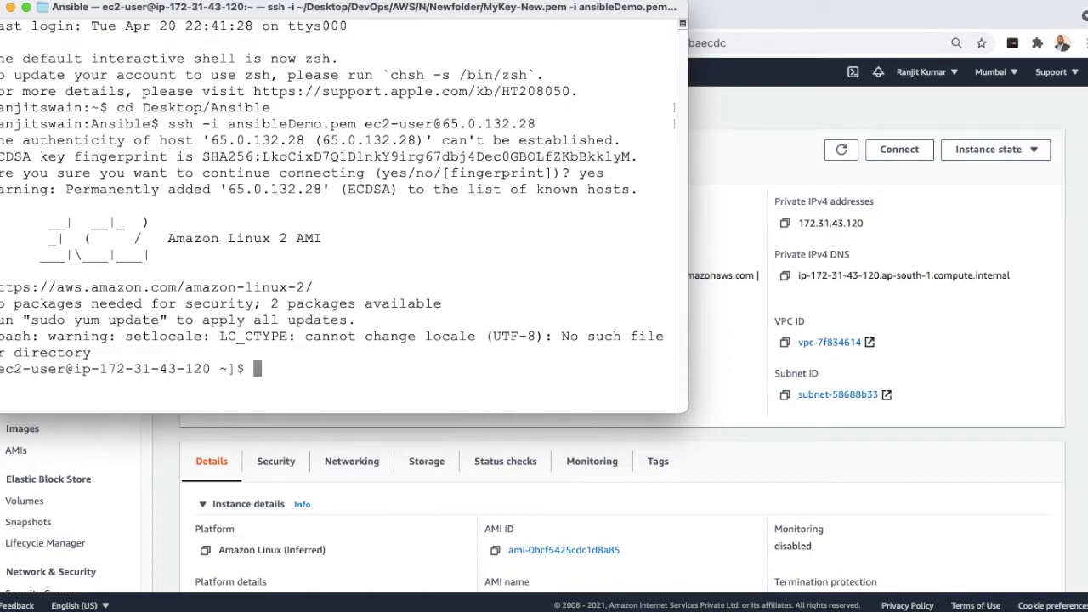
Step: Enlarge the terminal window and open a new tab with a blue profile
double_click(353, 10)
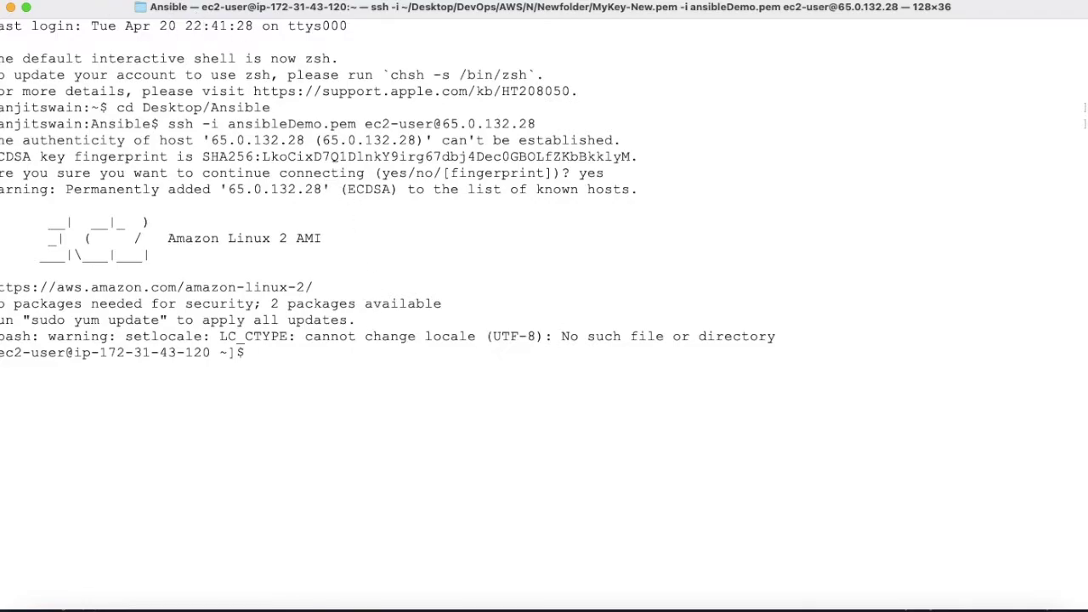
click(98, 1)
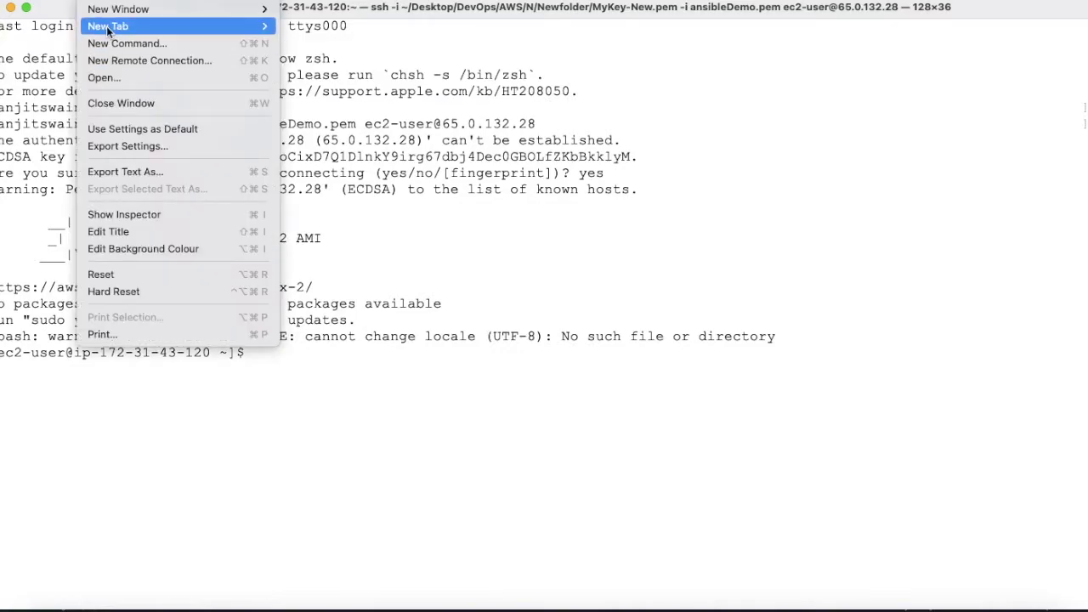
mouse_move(170, 26)
click(331, 157)
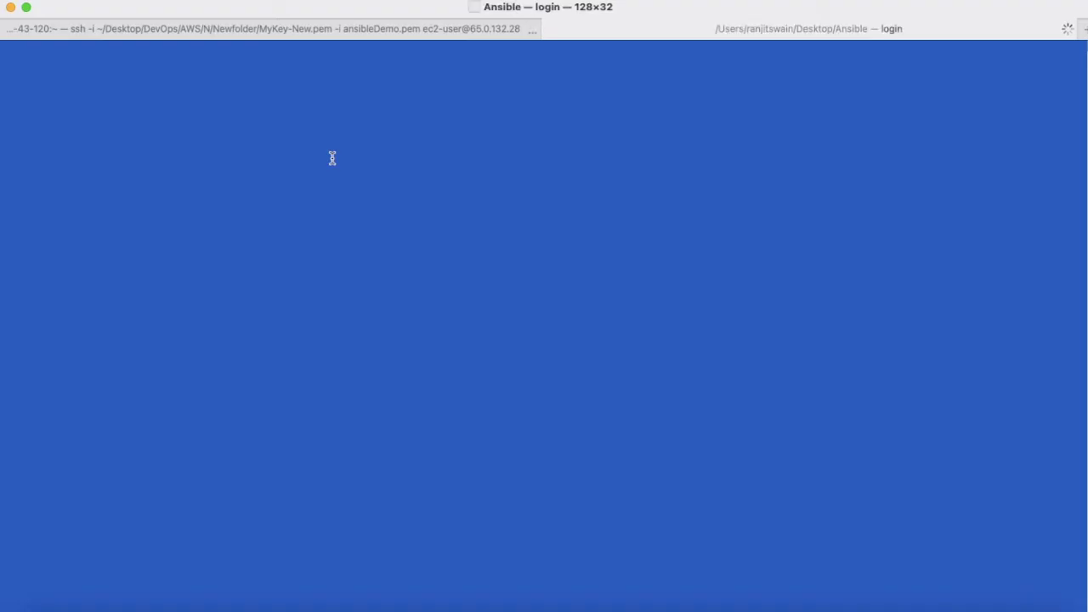
Step: Begin an SSH command for ec2-user in the blue terminal tab and copy the second running instance's public IPv4 address from the EC2 console in Chrome
text(ssh -i )
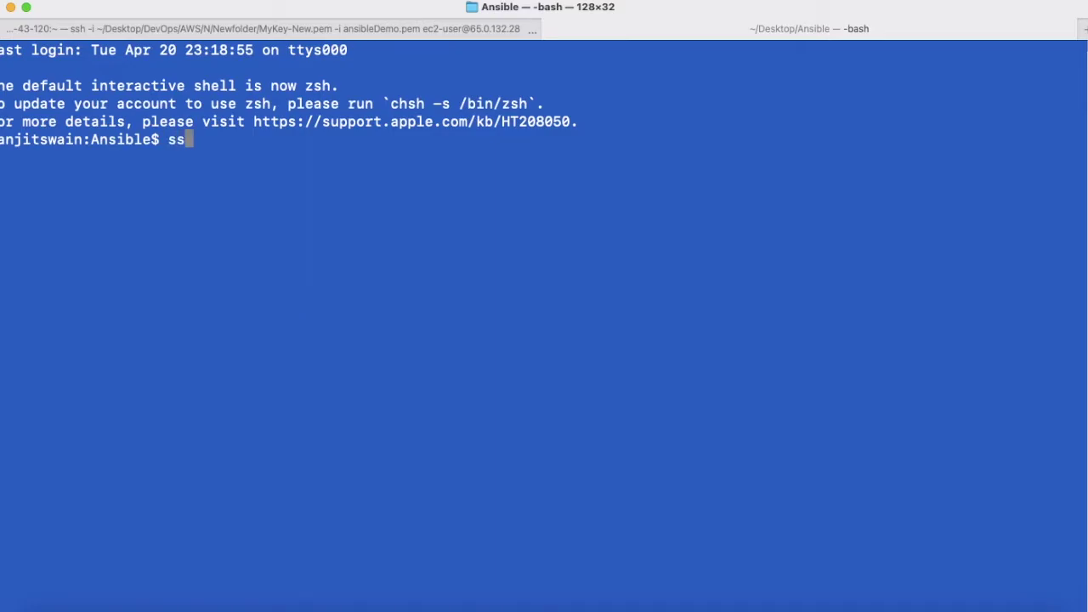
text(ec2-user@)
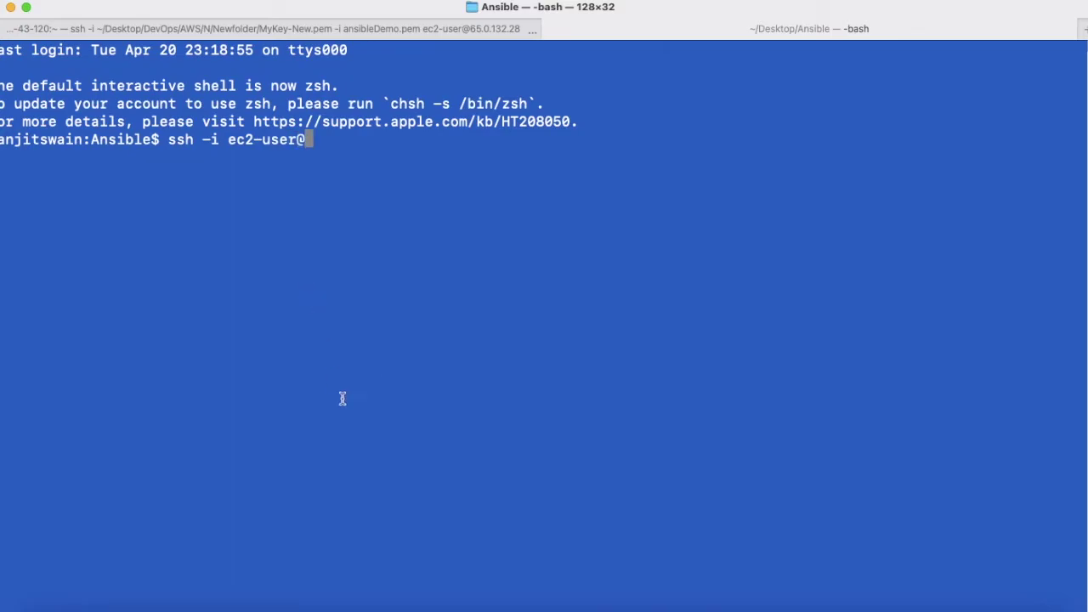
click(589, 602)
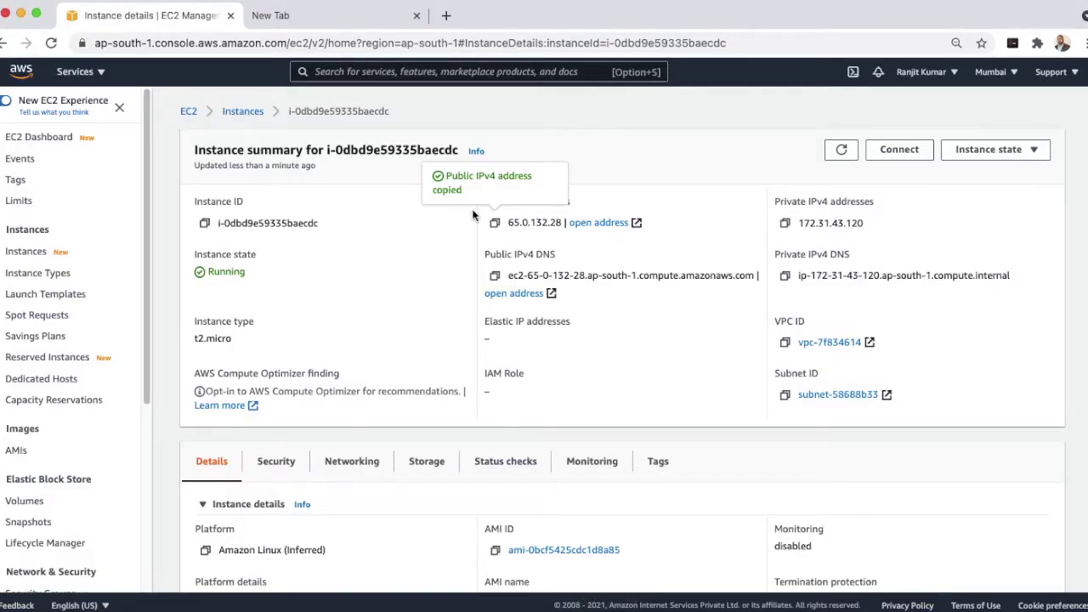
click(245, 113)
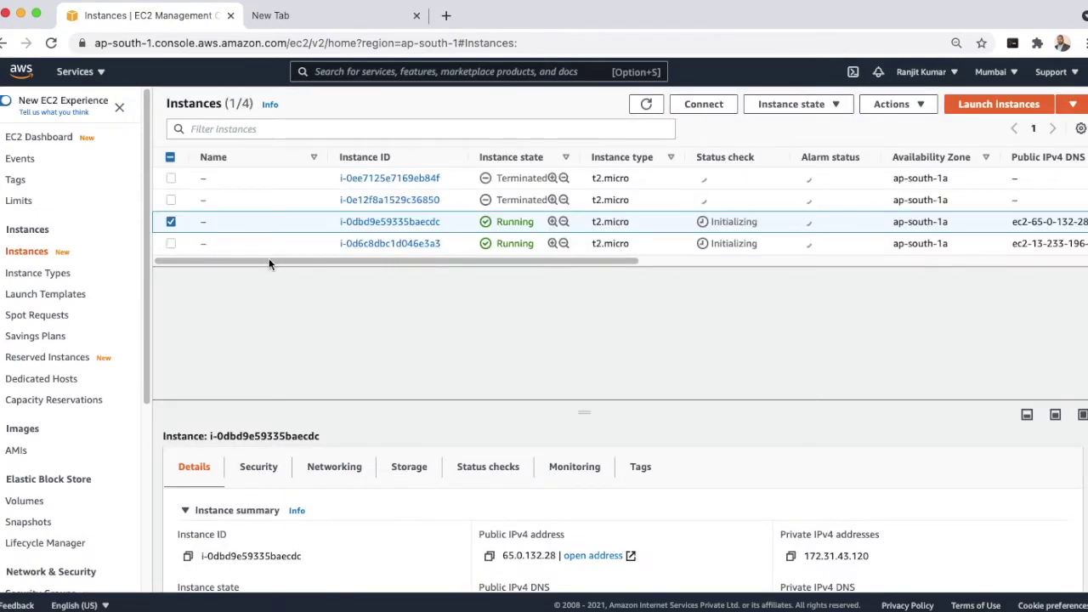
click(395, 245)
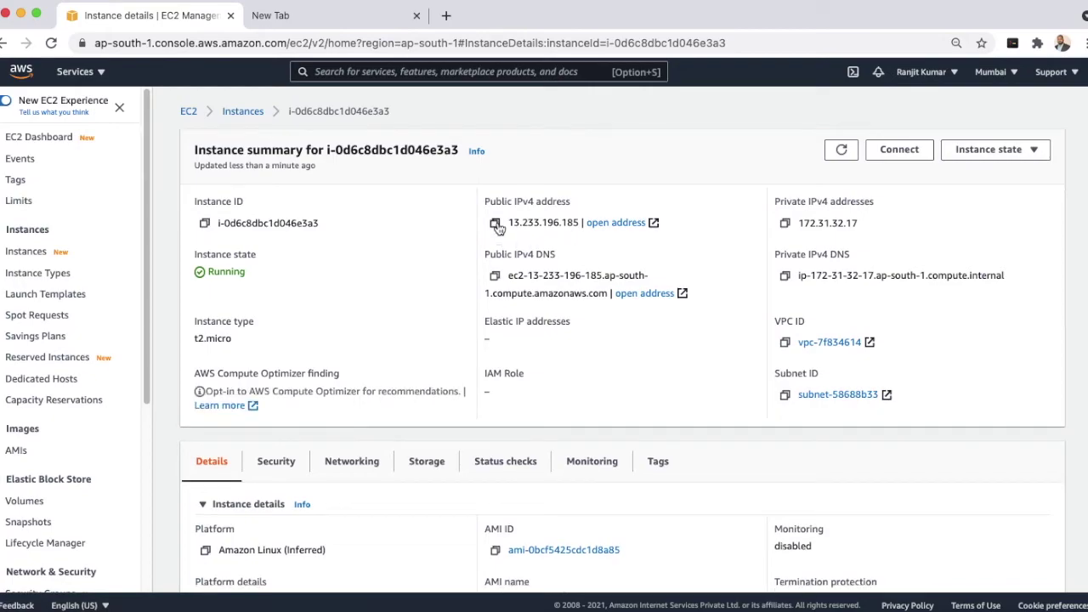
click(496, 223)
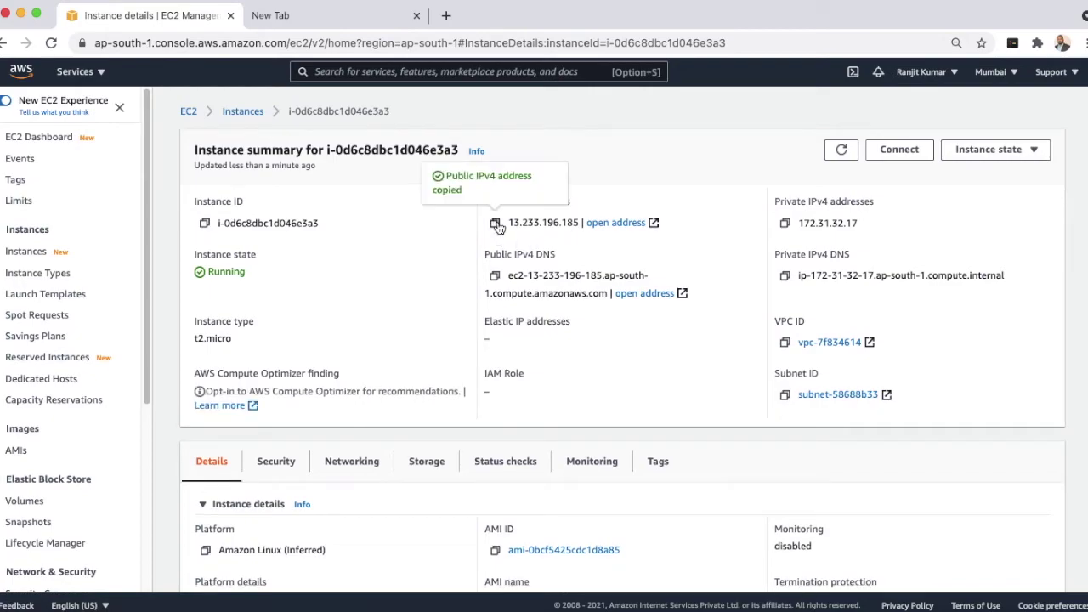
key(super+Tab)
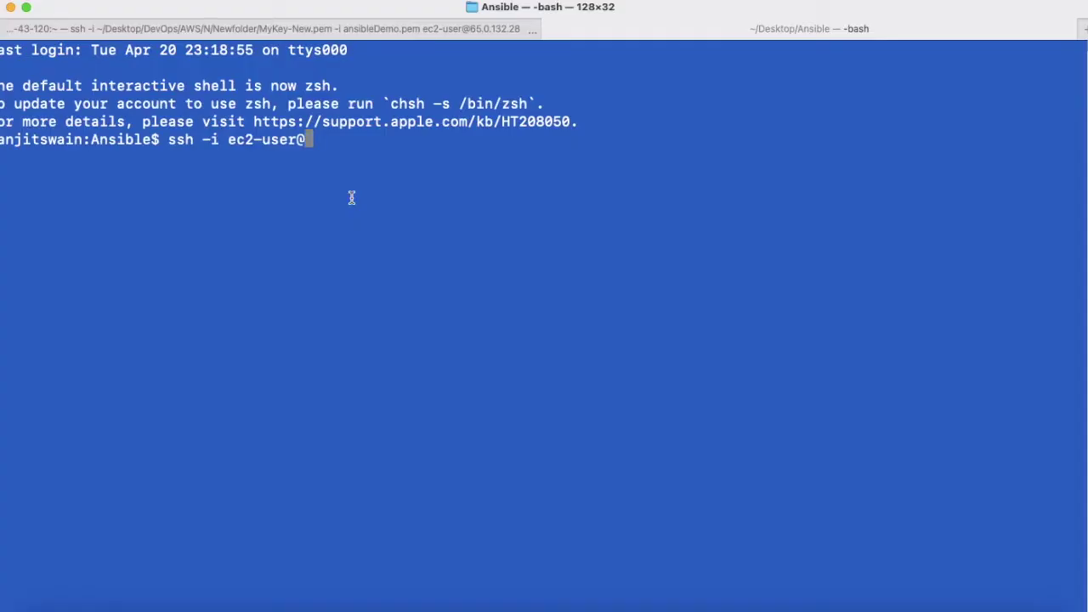
key(super+v)
key(Return)
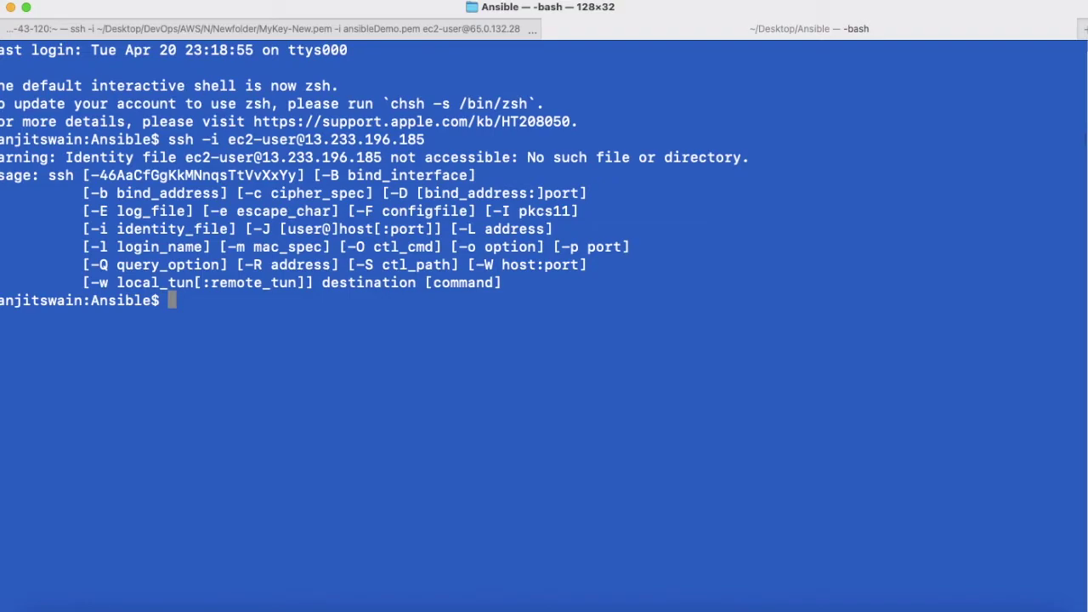
key(Up)
key(Left)
key(Left)
key(Left)
key(Left)
key(Left)
key(Left)
key(Left)
key(Left)
key(Left)
key(Left)
key(Left)
key(Left)
key(Left)
key(Left)
key(Left)
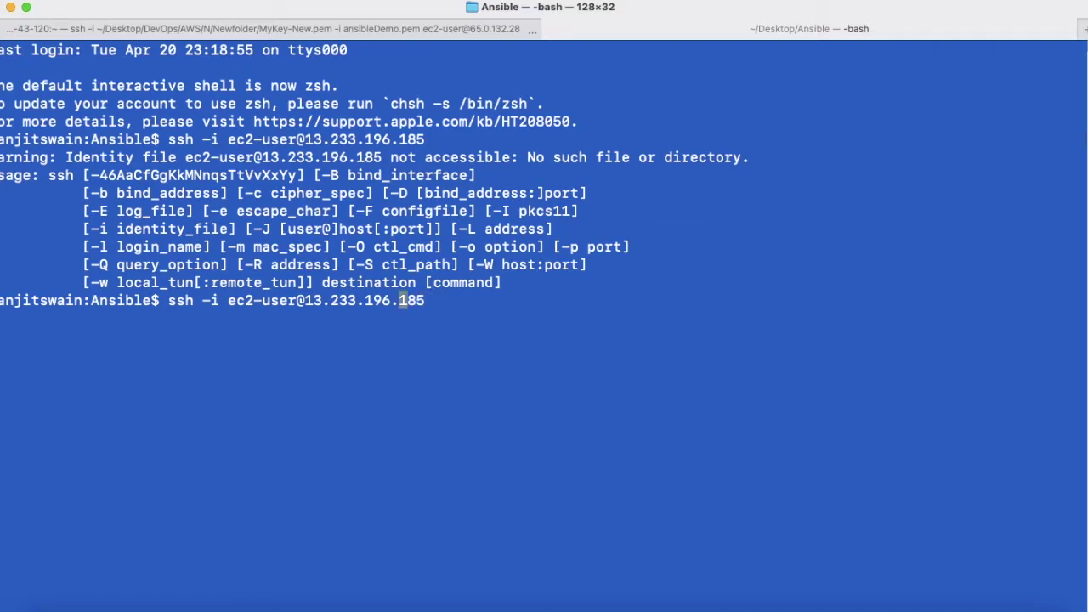
key(Left)
key(Left)
key(Left)
key(Left)
key(Left)
key(Left)
key(Left)
key(Left)
text(ansi)
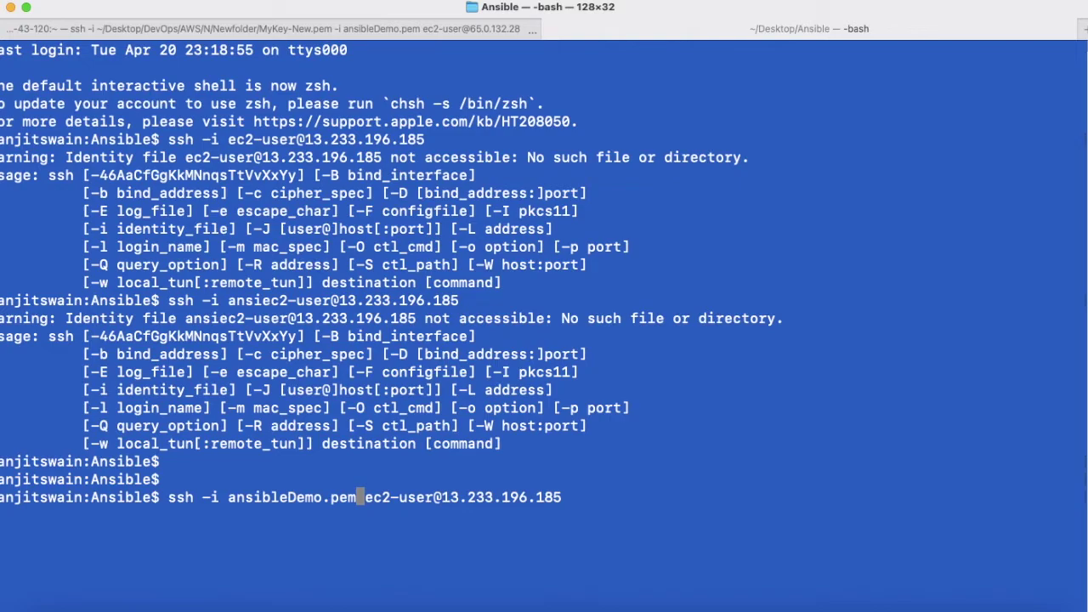
key(Return)
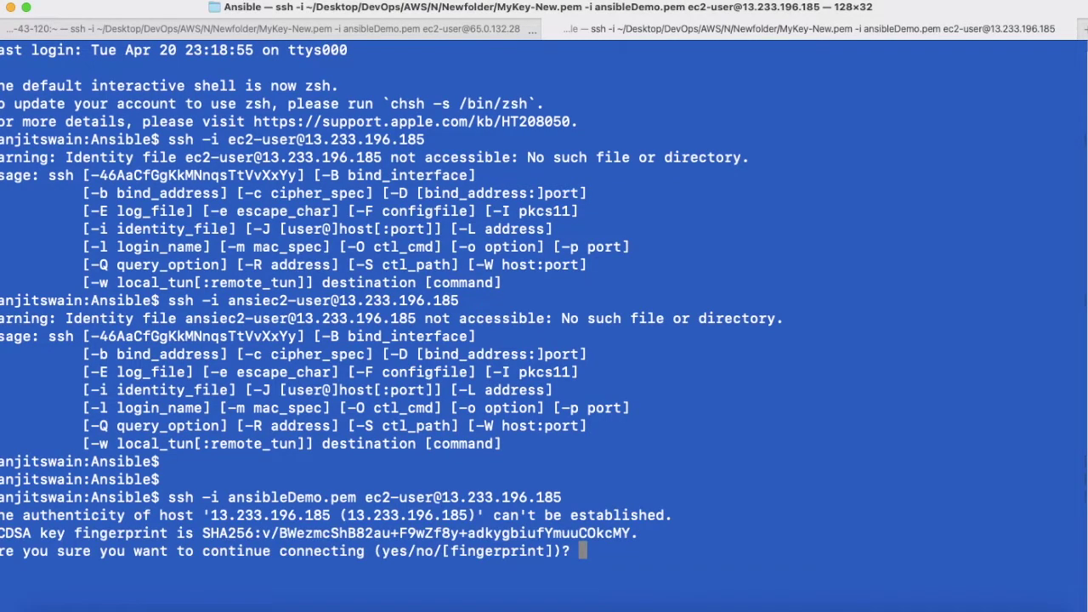
text(yes)
key(Return)
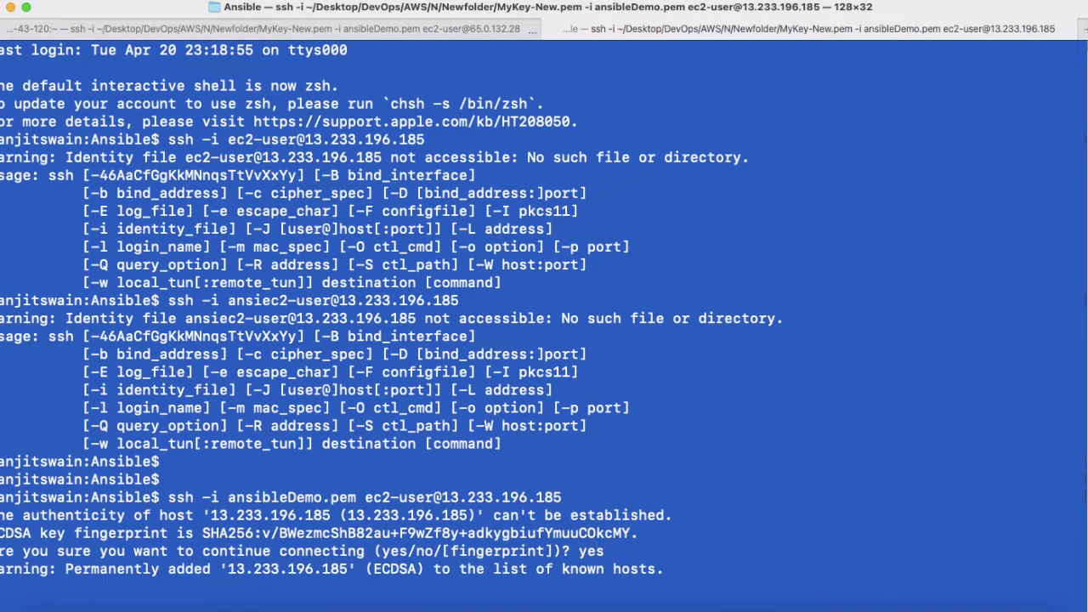
Step: Clear the terminal screen in the second instance's session and in the first instance's session
key(Return)
key(Return)
key(Return)
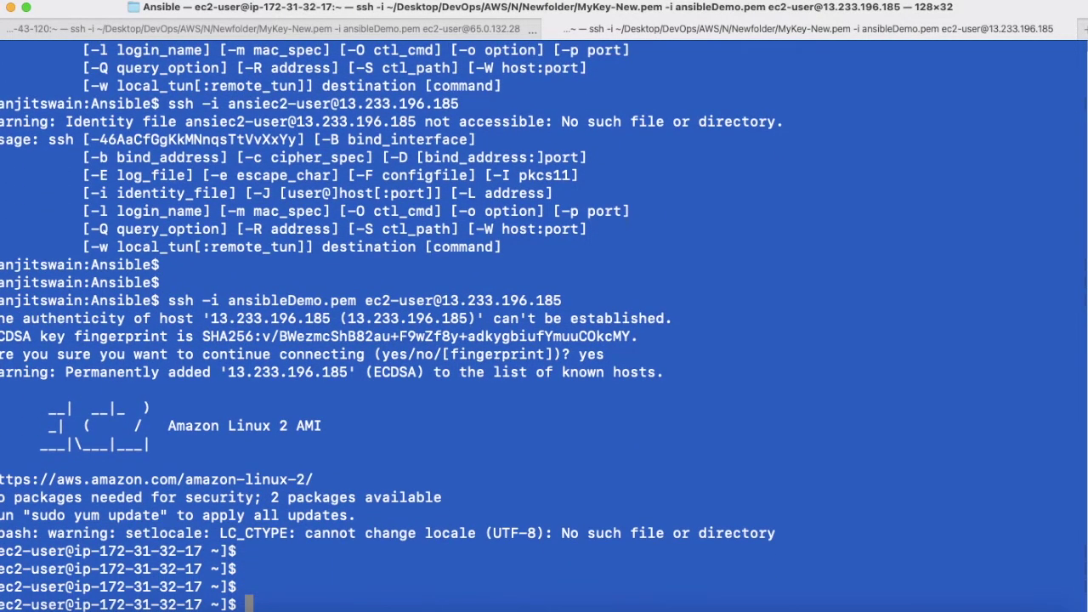
text(clear)
key(Return)
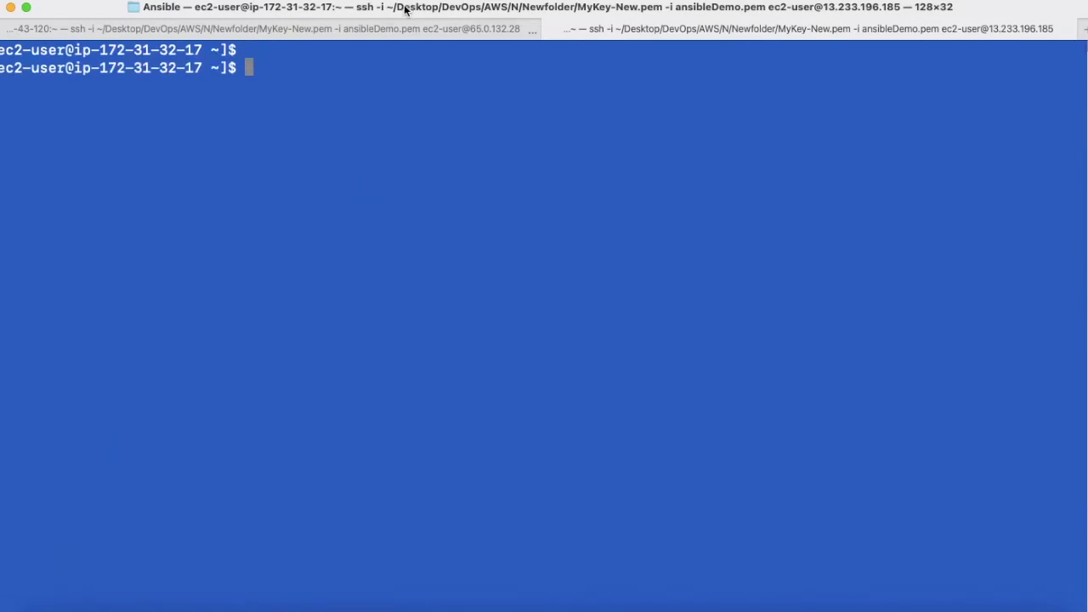
click(402, 29)
text(clear)
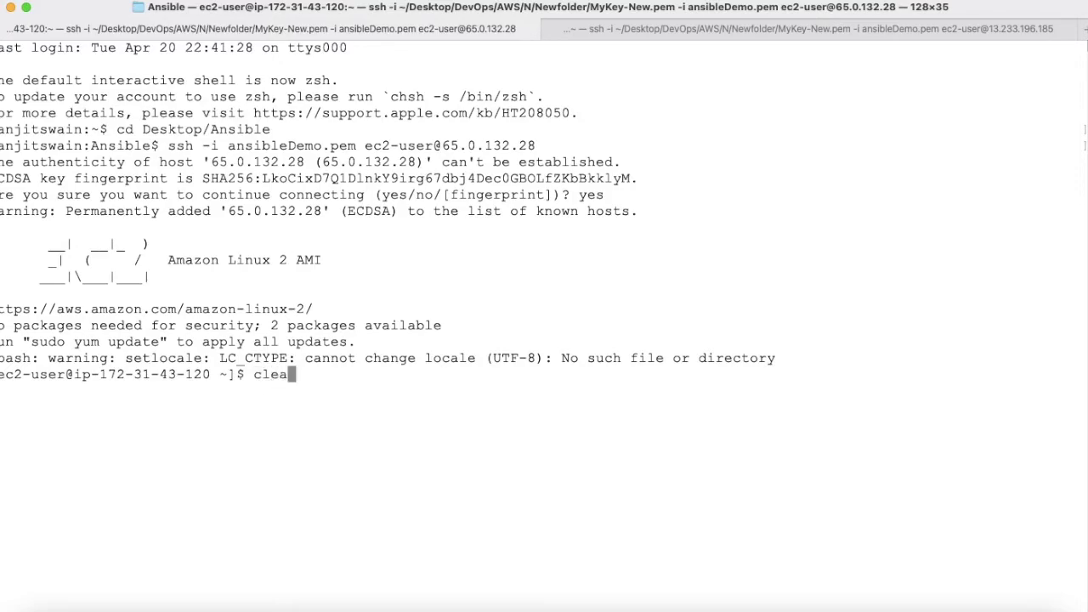
key(Return)
key(Return)
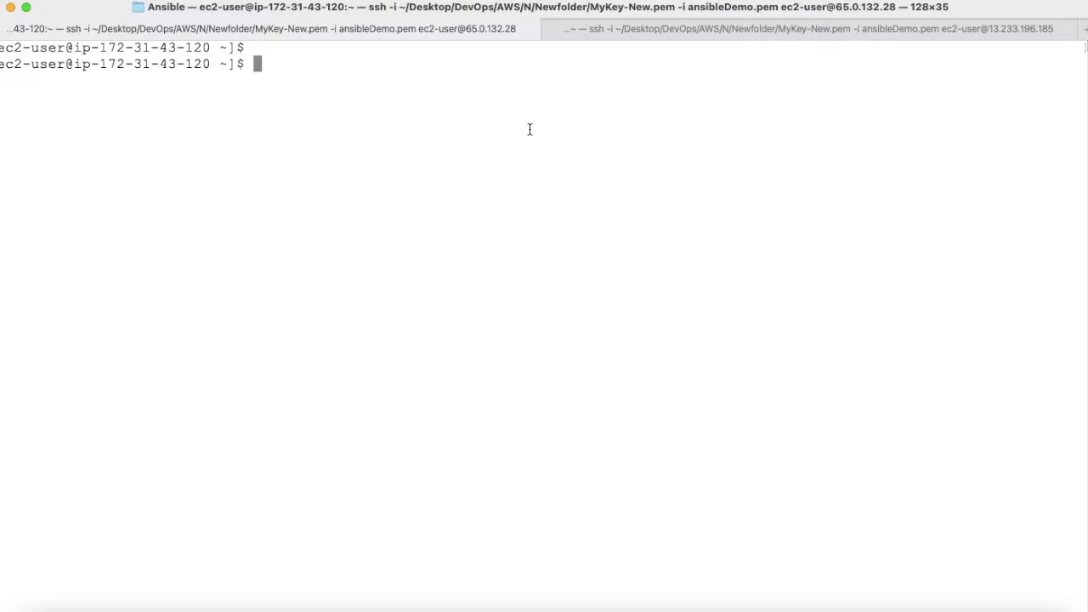
Step: Become root with sudo su on the first instance and install the amazon-efs-utils package using yum -y
text(sudo su)
key(Return)
key(Return)
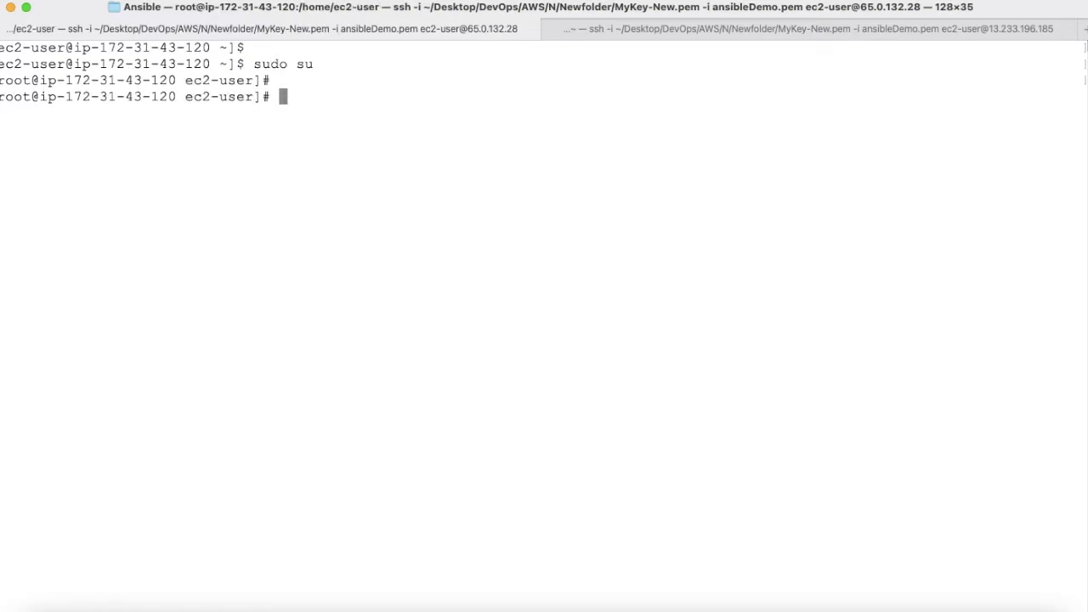
text(yum -y instal)
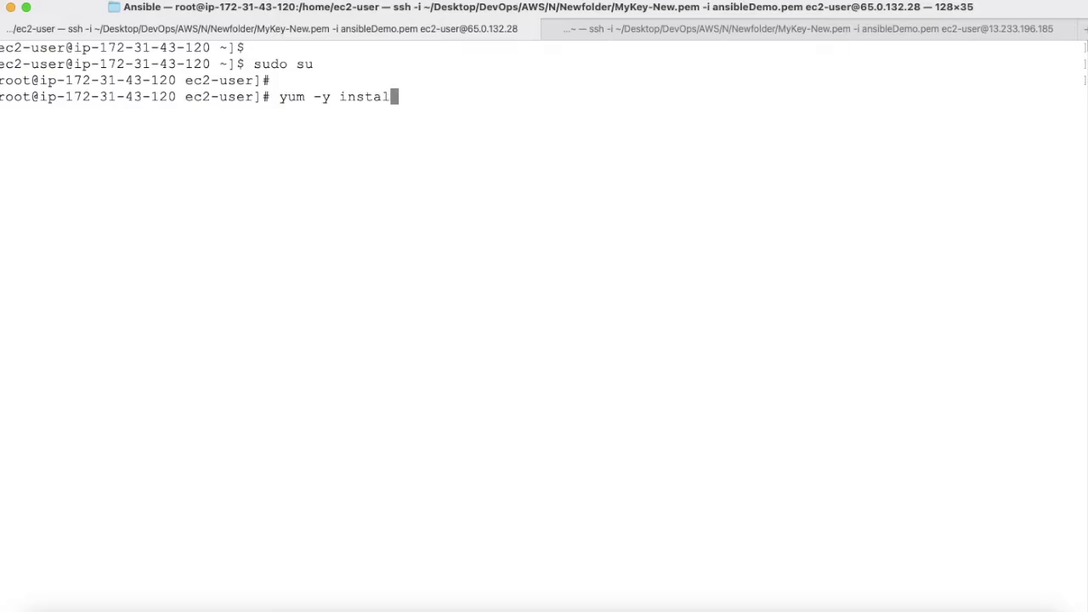
text(l amazon-e)
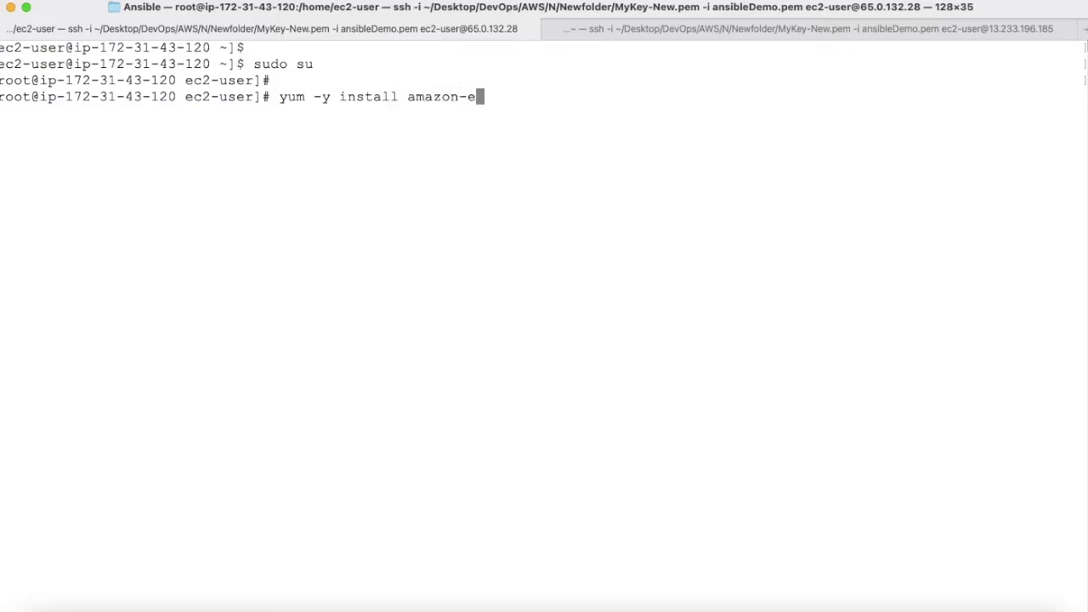
text(fs-utils)
key(Return)
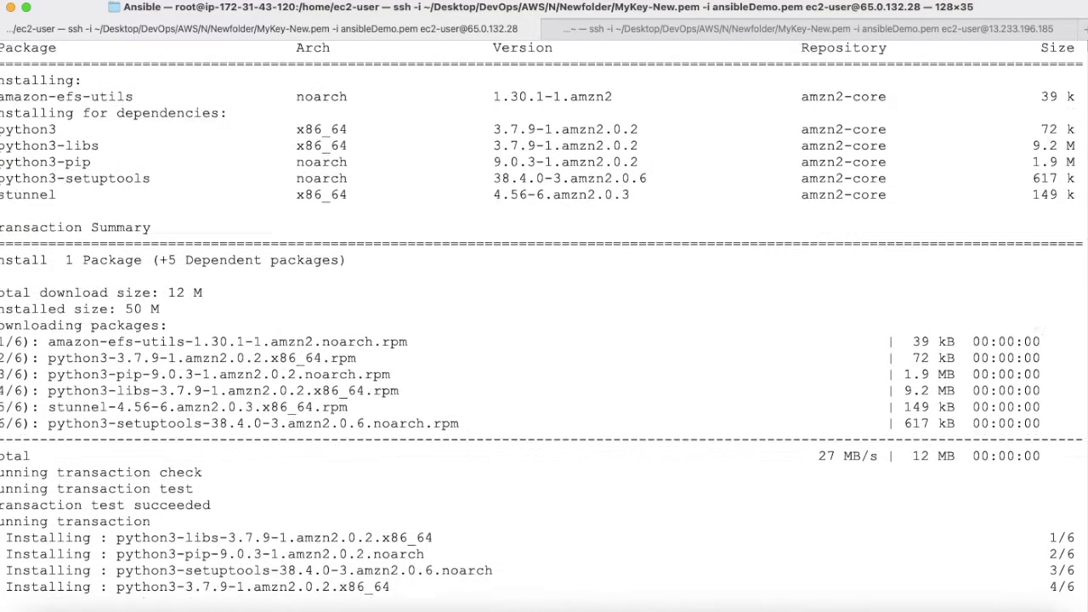
Step: Become root with sudo su on the second instance, 13.233.196.185, and install the amazon-efs-utils package using yum -y
click(907, 29)
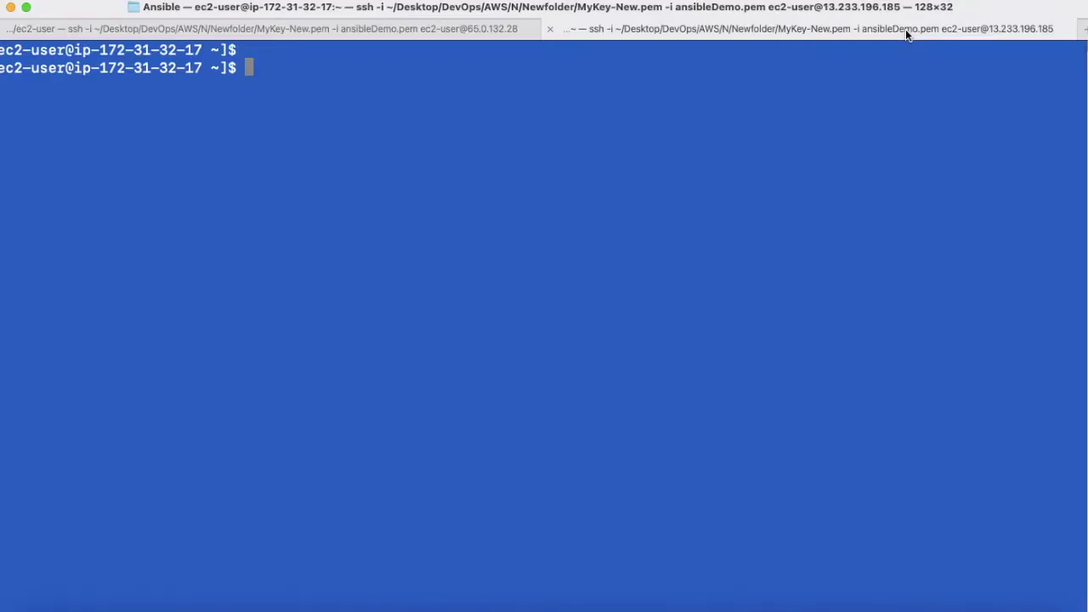
text(sudo su)
key(Return)
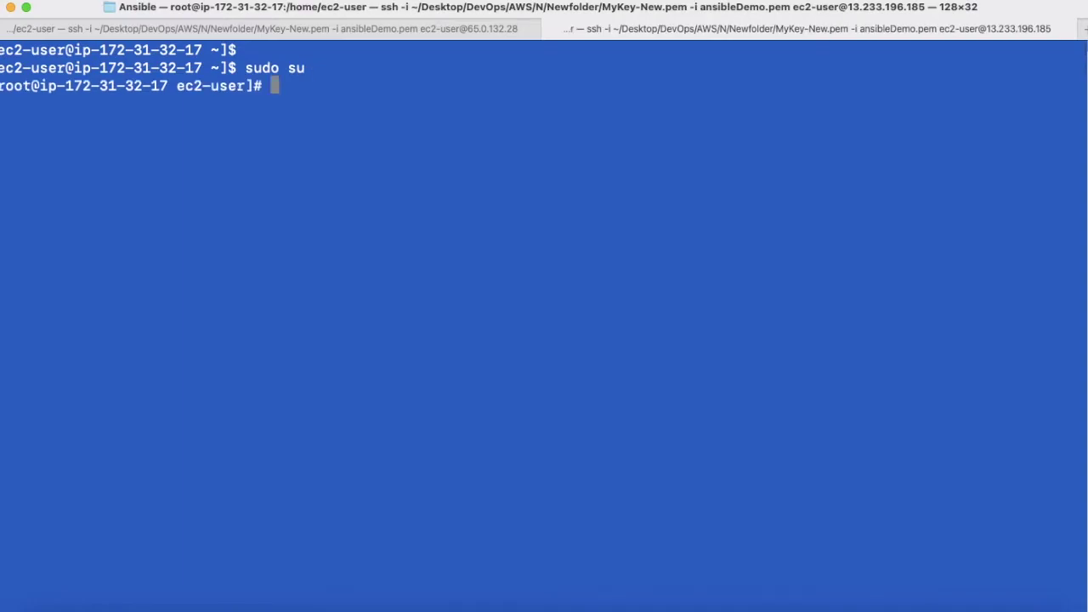
key(Return)
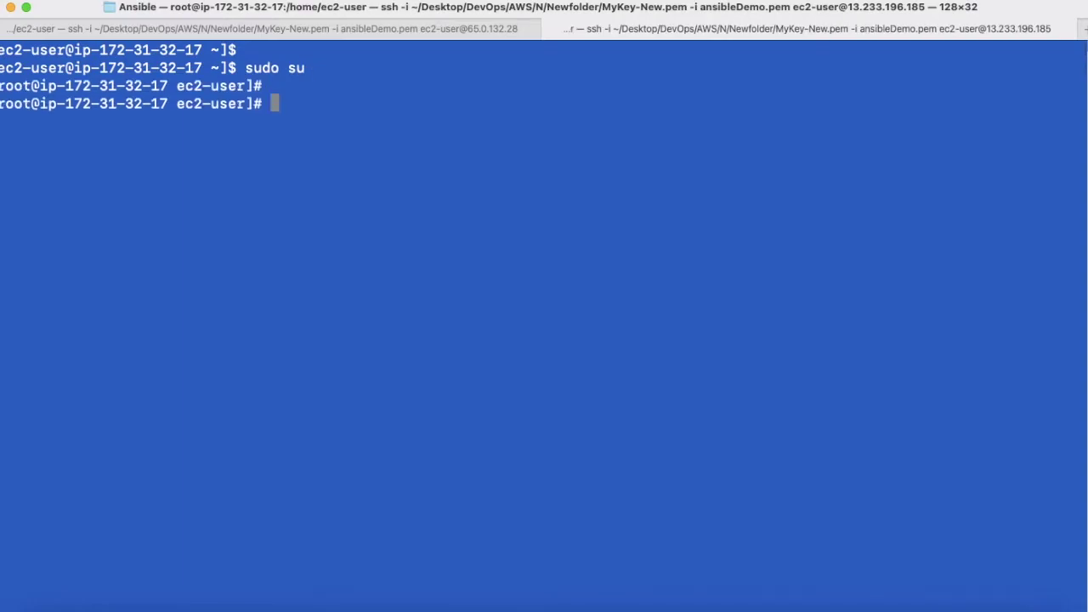
text(yum -y install amazo)
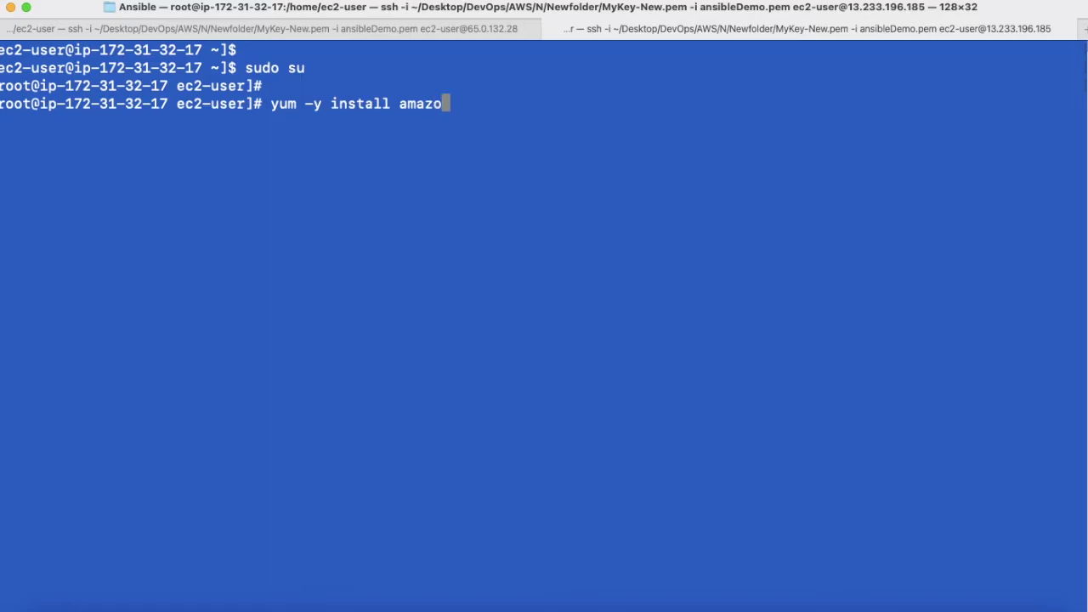
text(n-efs-utils)
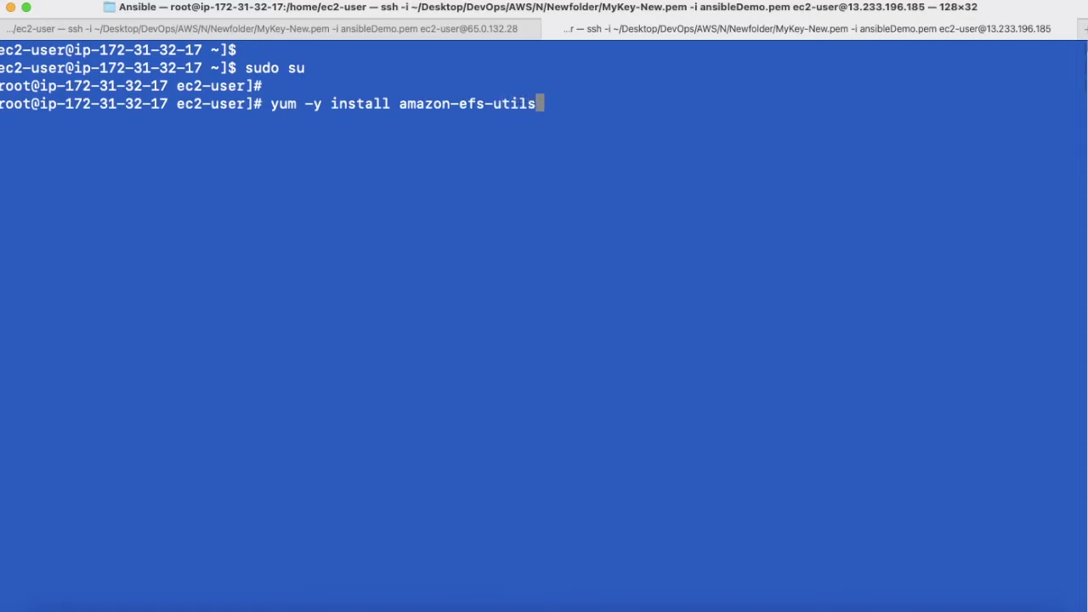
key(Return)
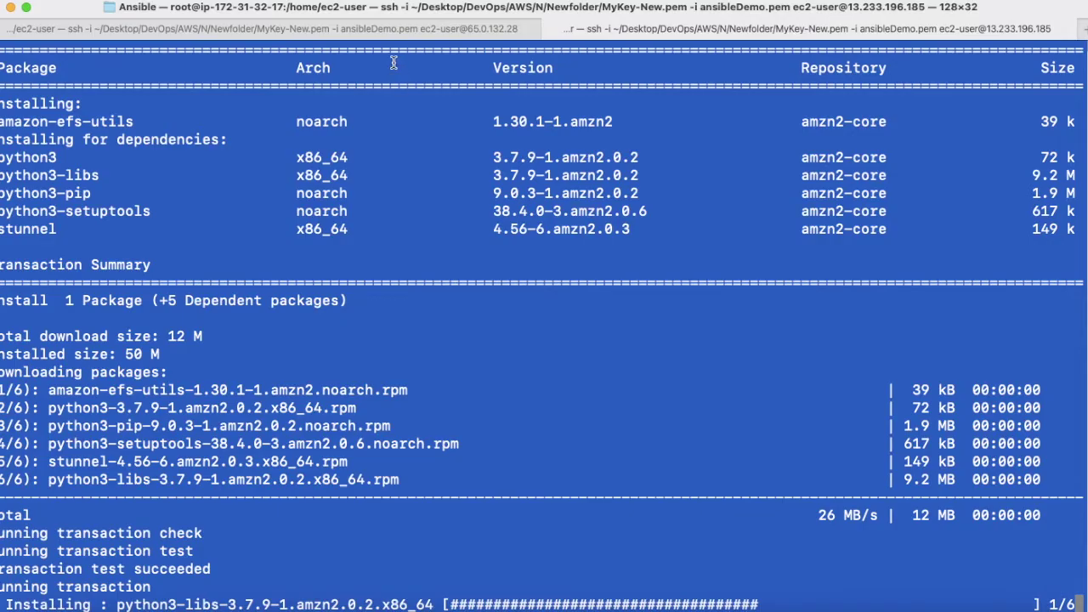
Step: Return to the first instance's session, print its working directory and move up one level to the home directory
click(346, 31)
key(Return)
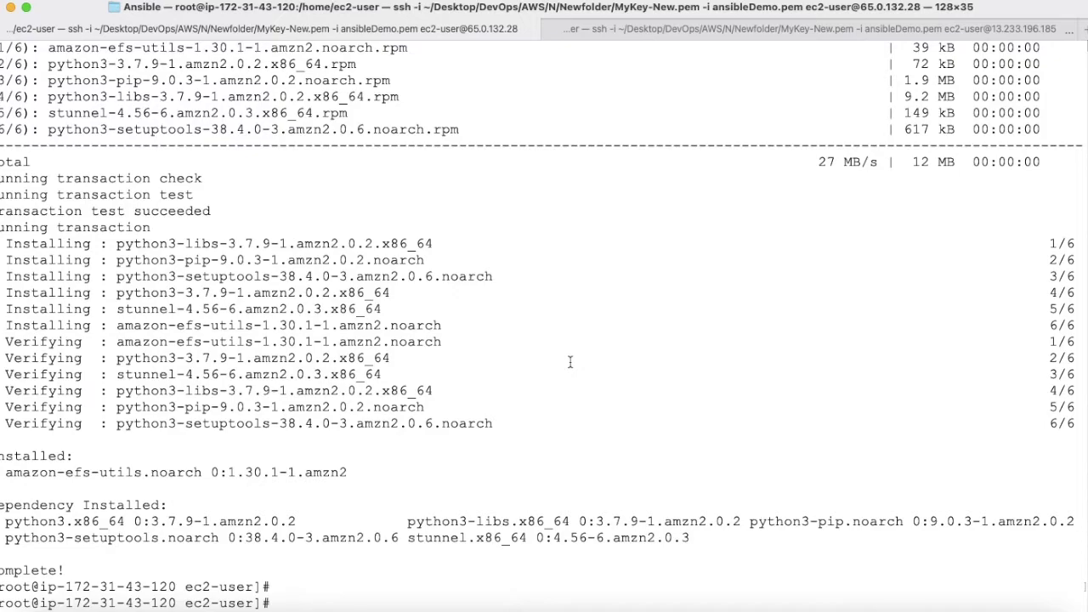
key(Return)
key(Return)
text(pwd)
key(Return)
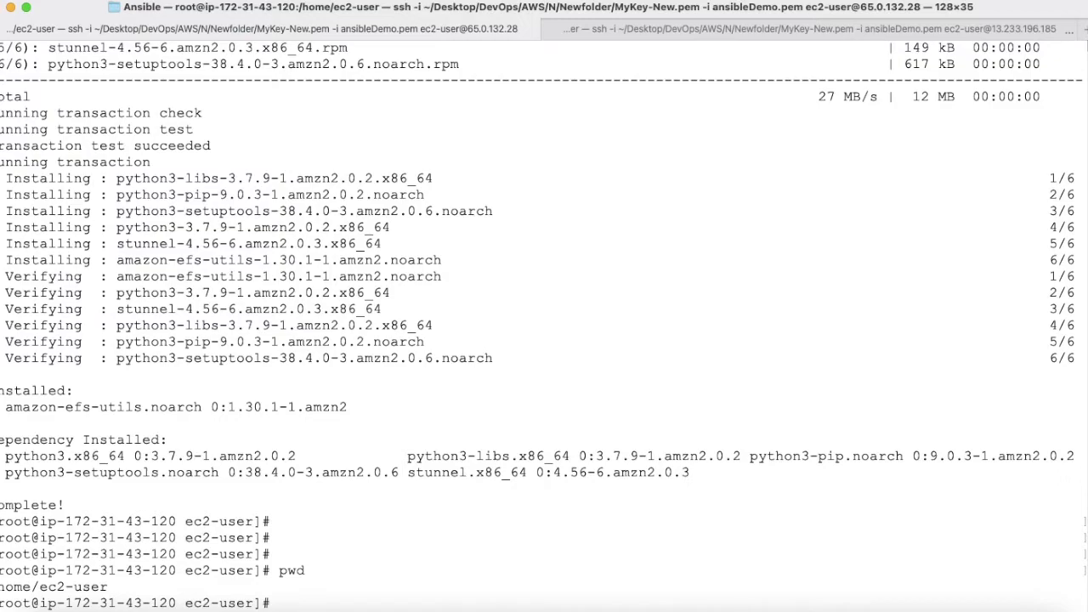
text(cd ..)
key(Return)
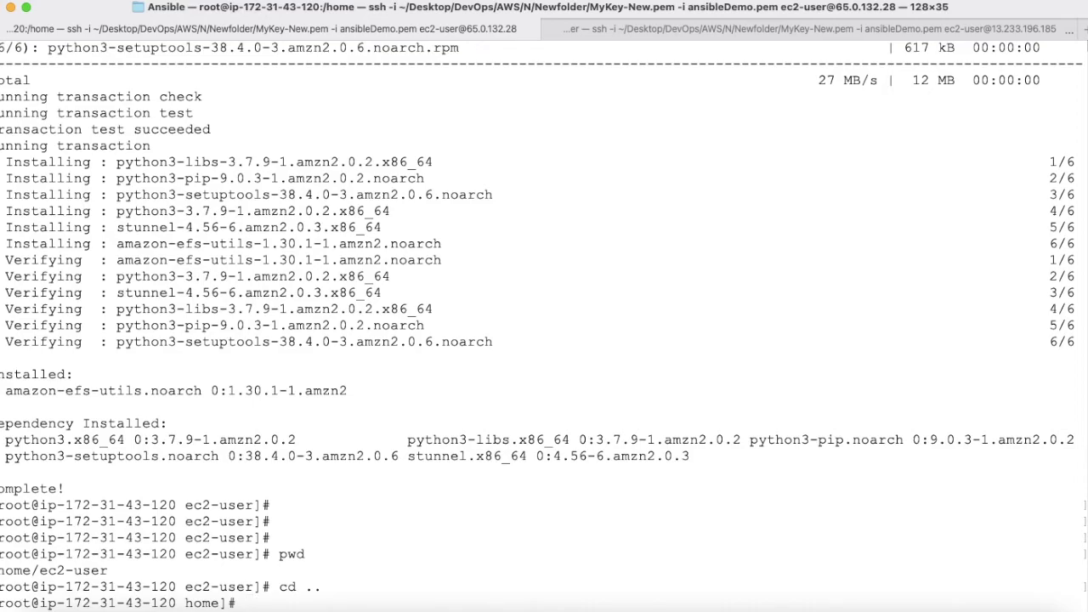
Step: Move up one level to the home directory in the second instance's session and print the working directory
key(ctrl+Tab)
text(cd ..)
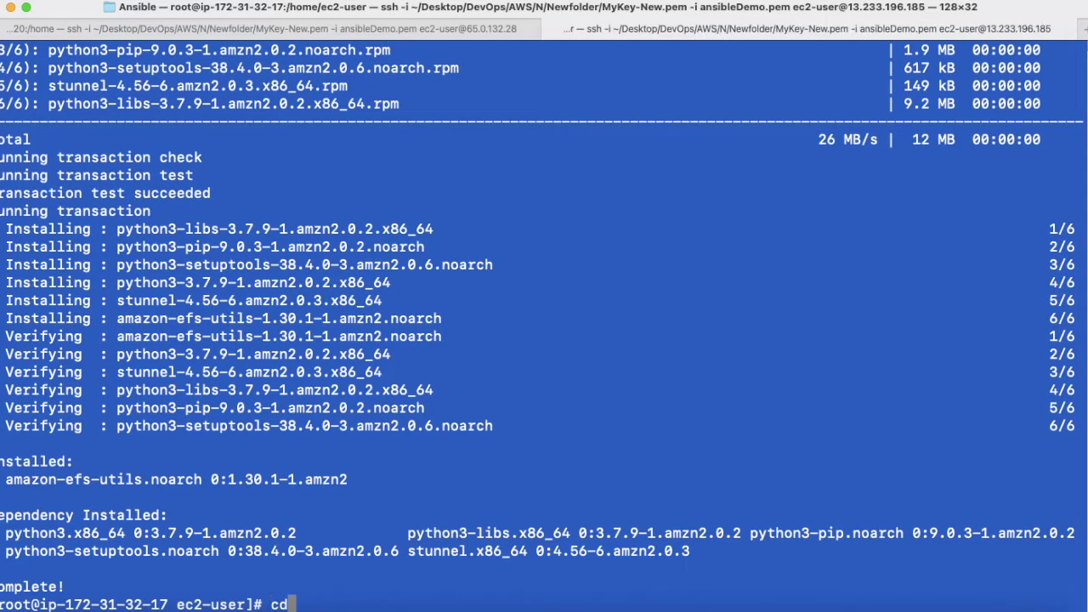
key(Return)
text(pwd)
key(Return)
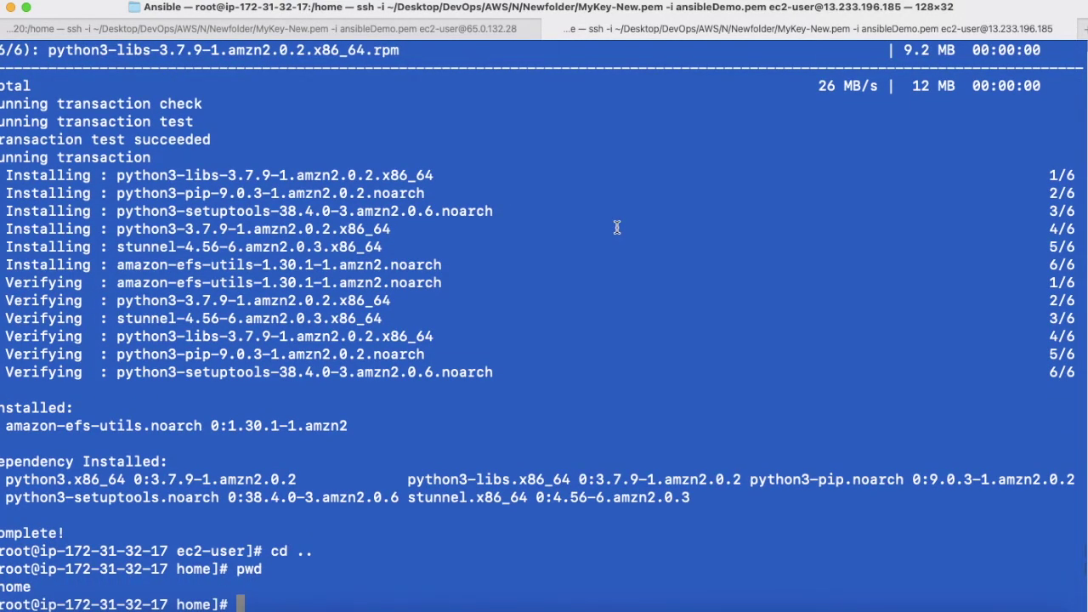
Step: Return to the first instance's session, switch to Chrome and open the EFS service's file systems list
click(326, 29)
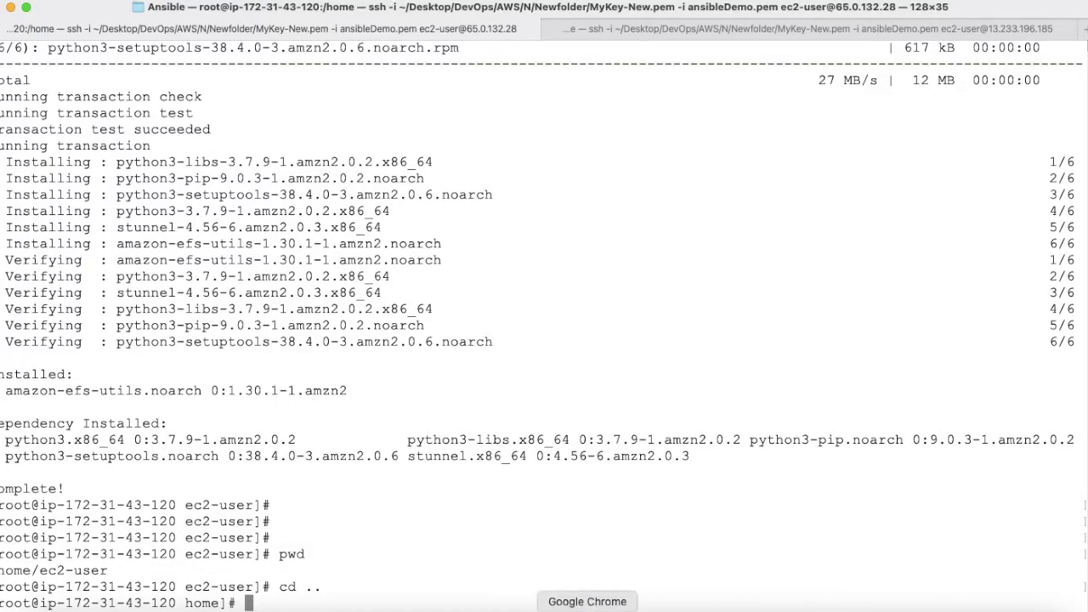
click(587, 607)
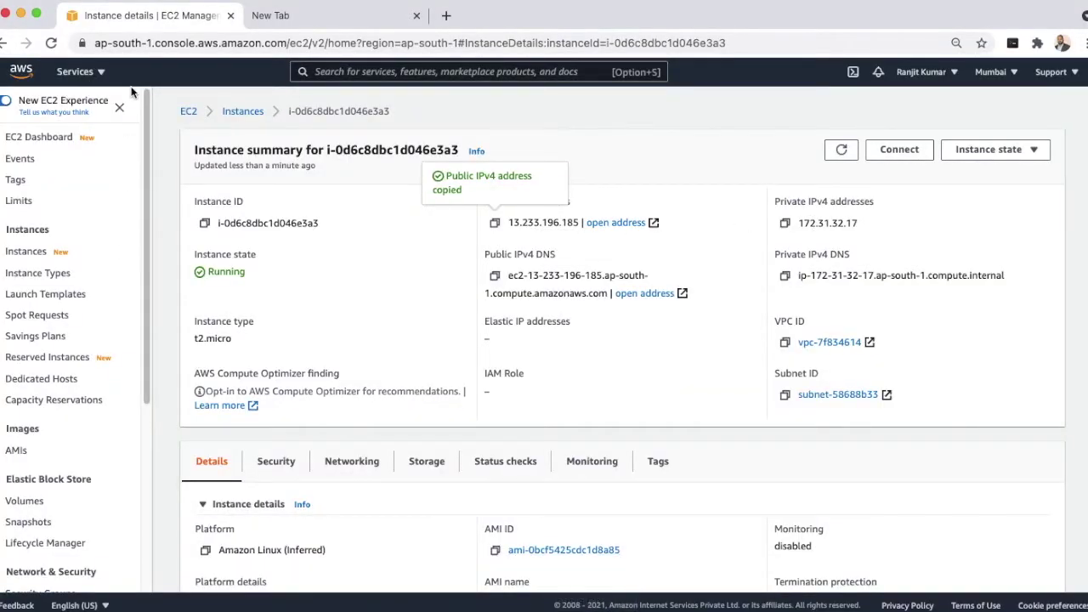
click(102, 75)
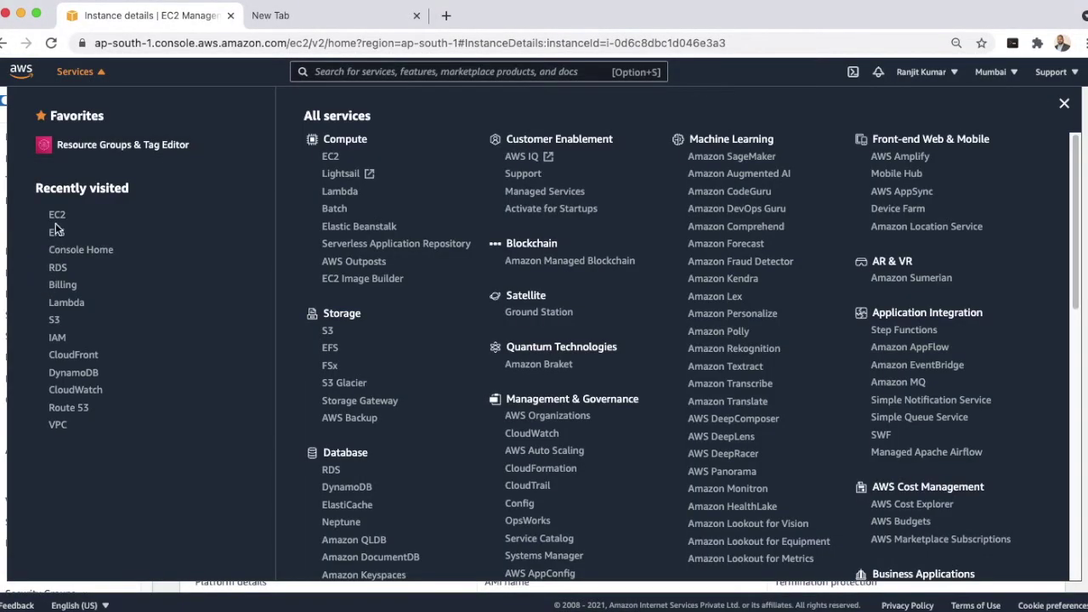
click(57, 235)
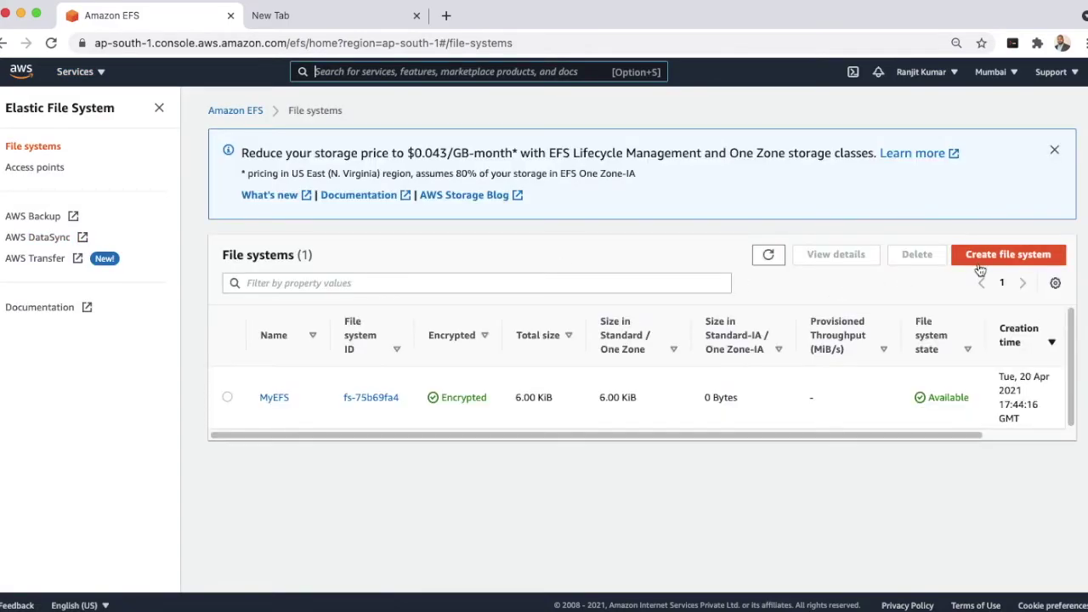
Step: Open the MyEFS file system's attach instructions and copy the EFS mount helper command for mounting via DNS
click(369, 397)
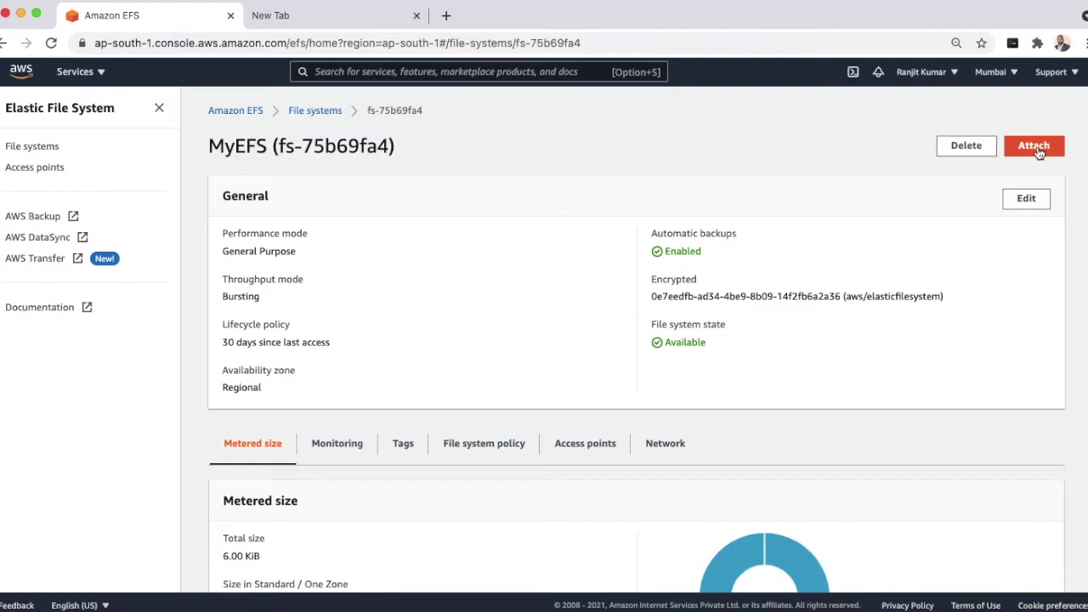
click(1036, 147)
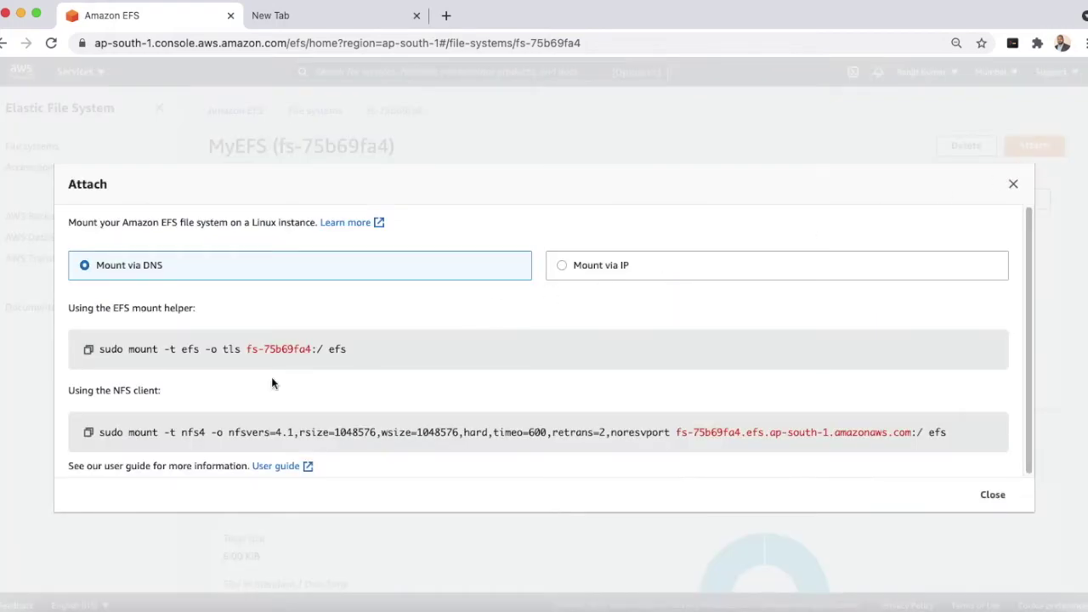
click(89, 351)
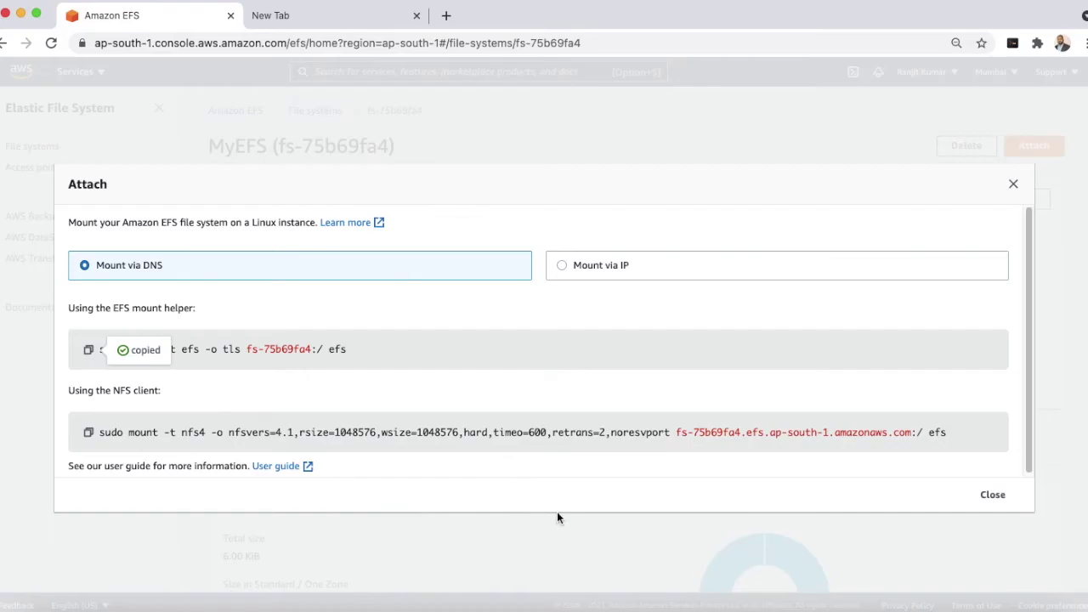
Step: Switch to Terminal and mount fs-75b69fa4:/ on /home/ec2-user in the first instance, using the copied efs command with the tls option
click(840, 602)
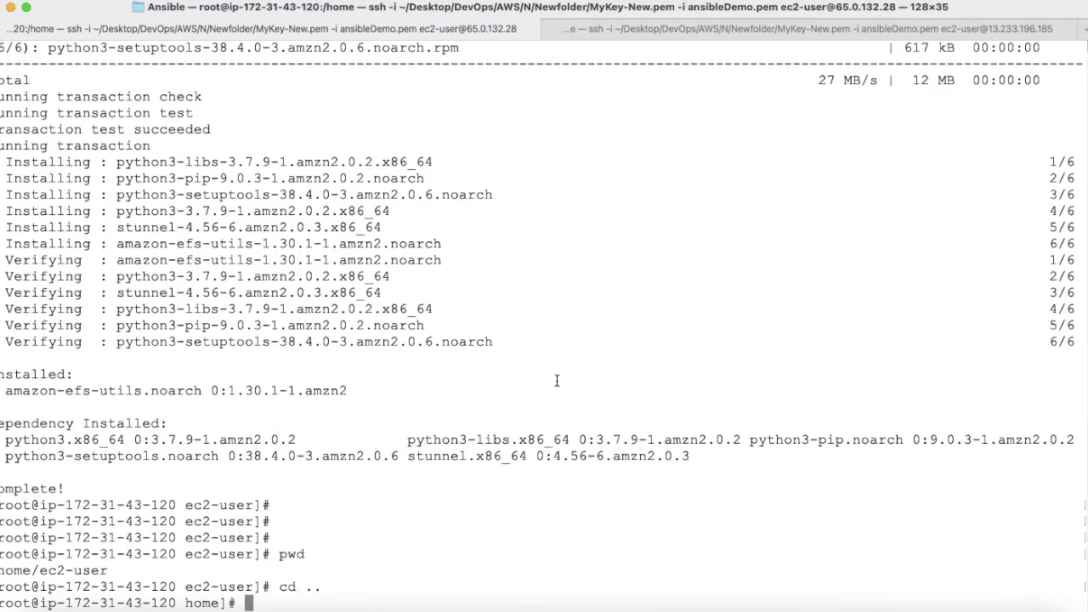
key(super+v)
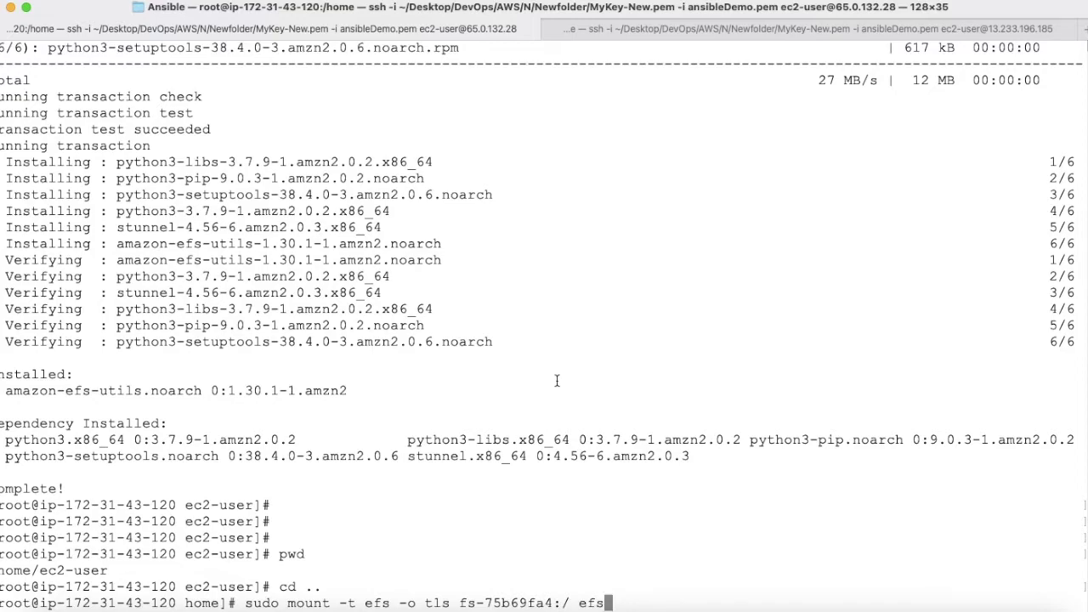
key(BackSpace)
key(BackSpace)
key(BackSpace)
text(/home/ec2-user)
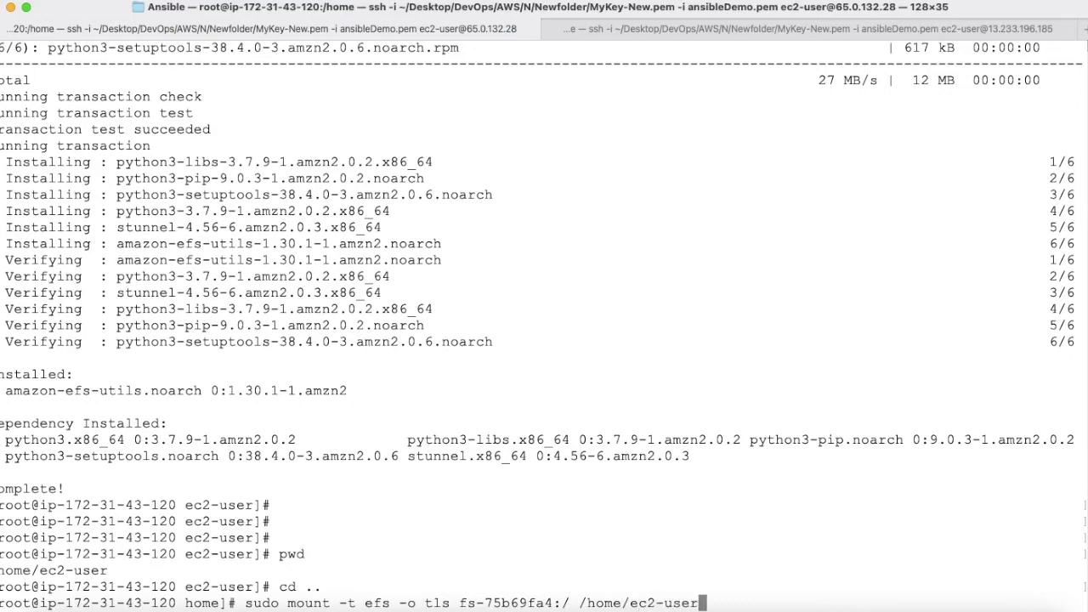
key(Return)
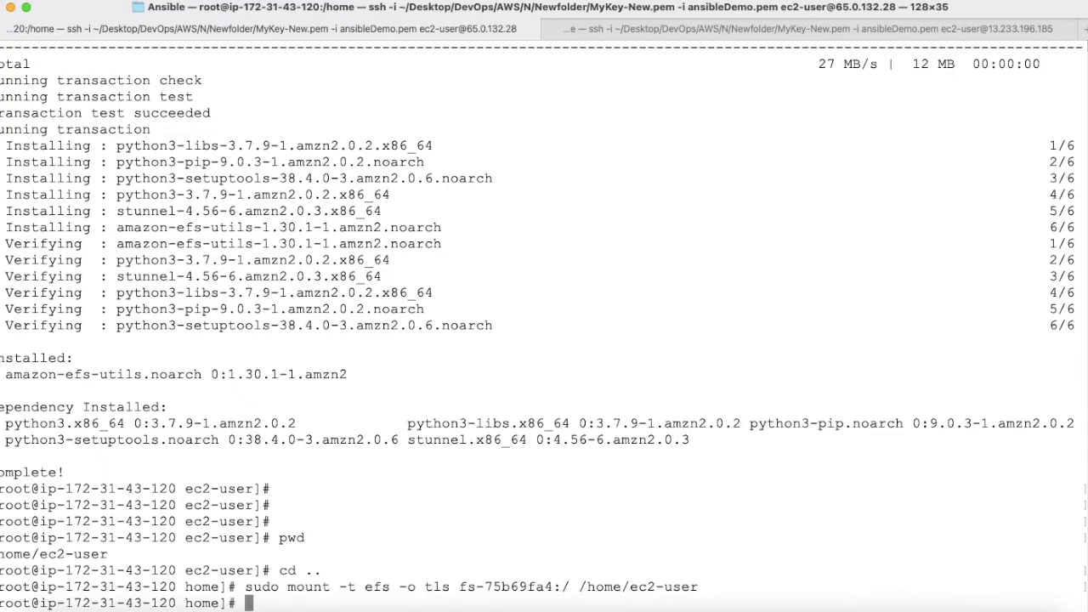
Step: In the second instance's session, mount fs-75b69fa4:/ on /home/ec2-user with the copied sudo mount -t efs -o tls command
click(628, 31)
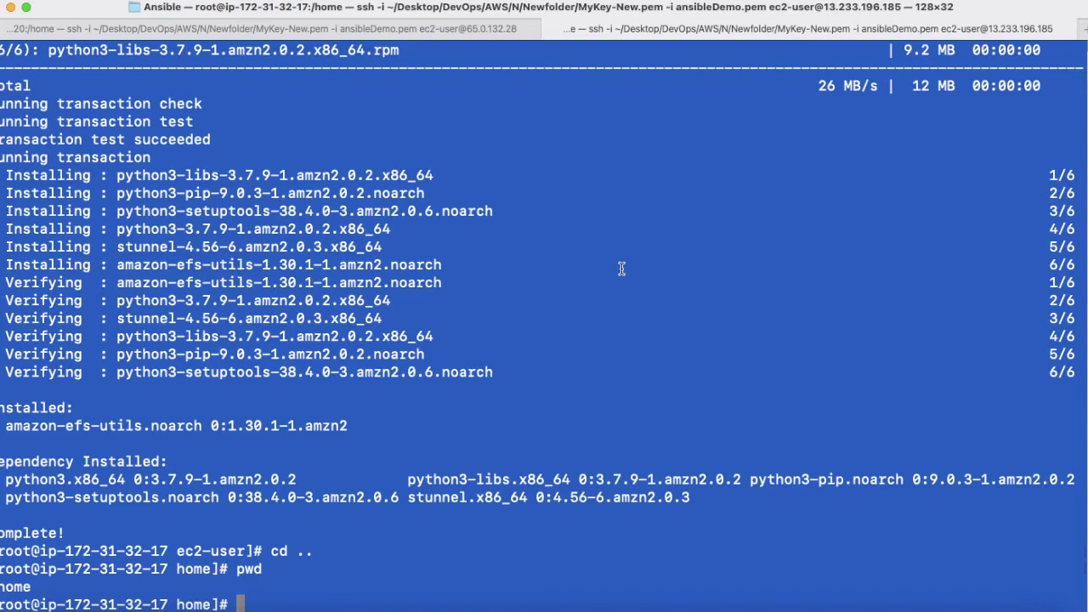
key(super+v)
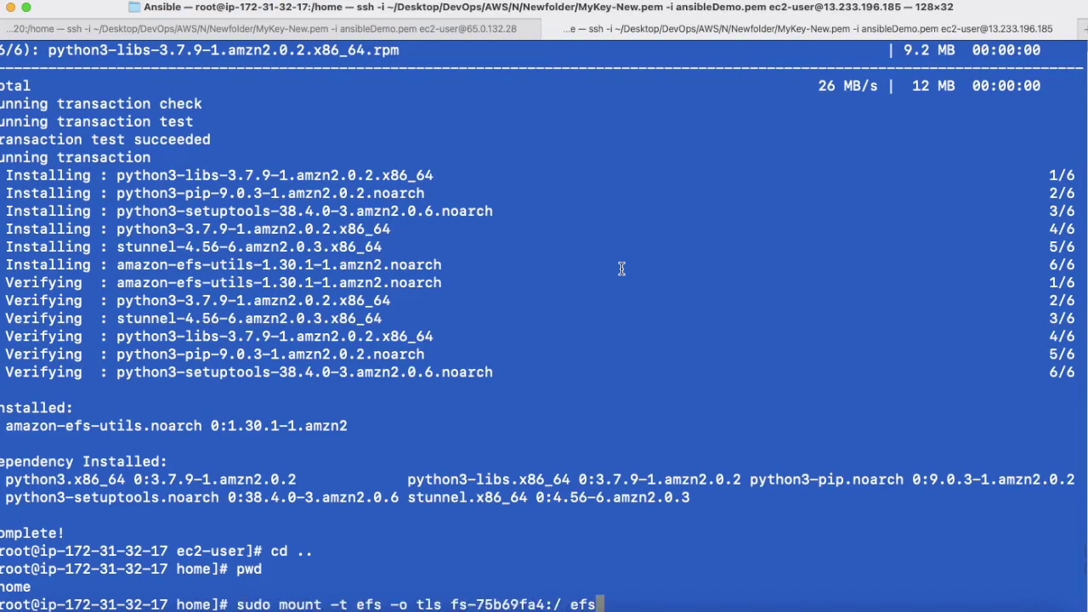
key(BackSpace)
key(BackSpace)
key(BackSpace)
text(/)
text(home/e)
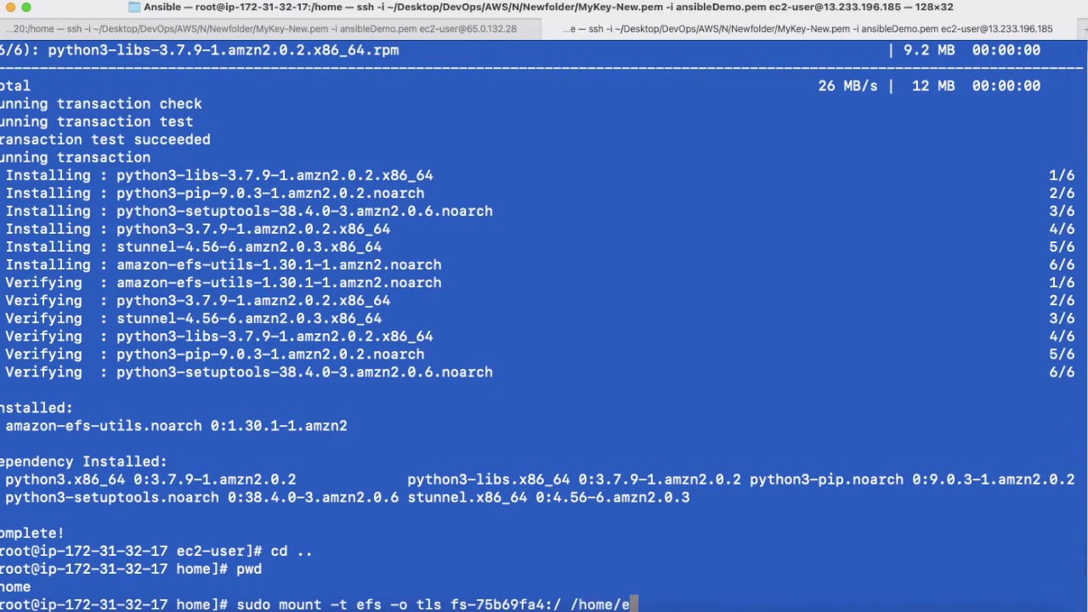
text(c2-user)
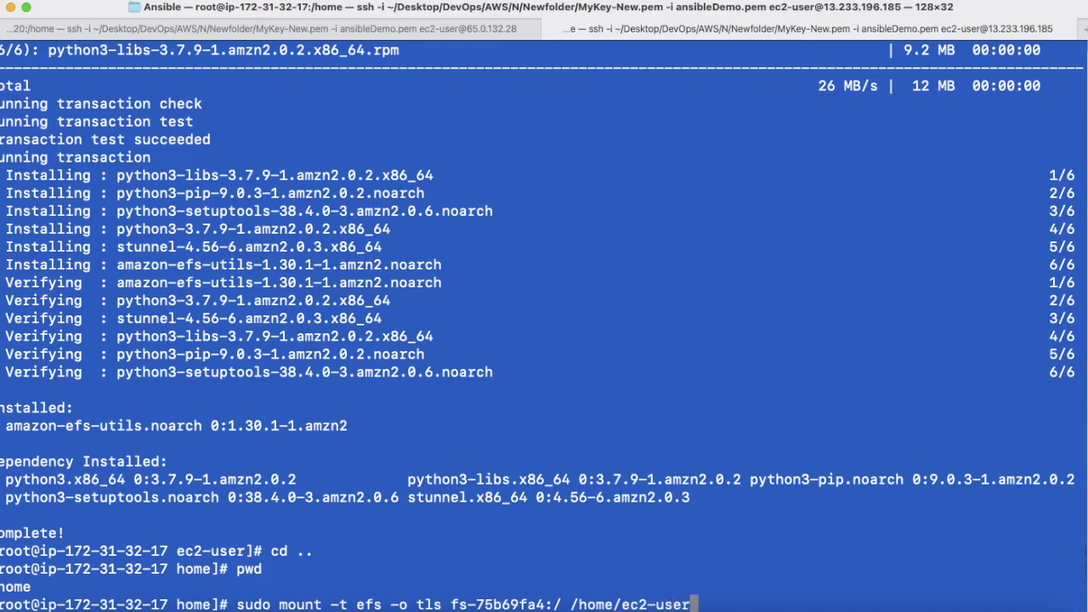
key(Return)
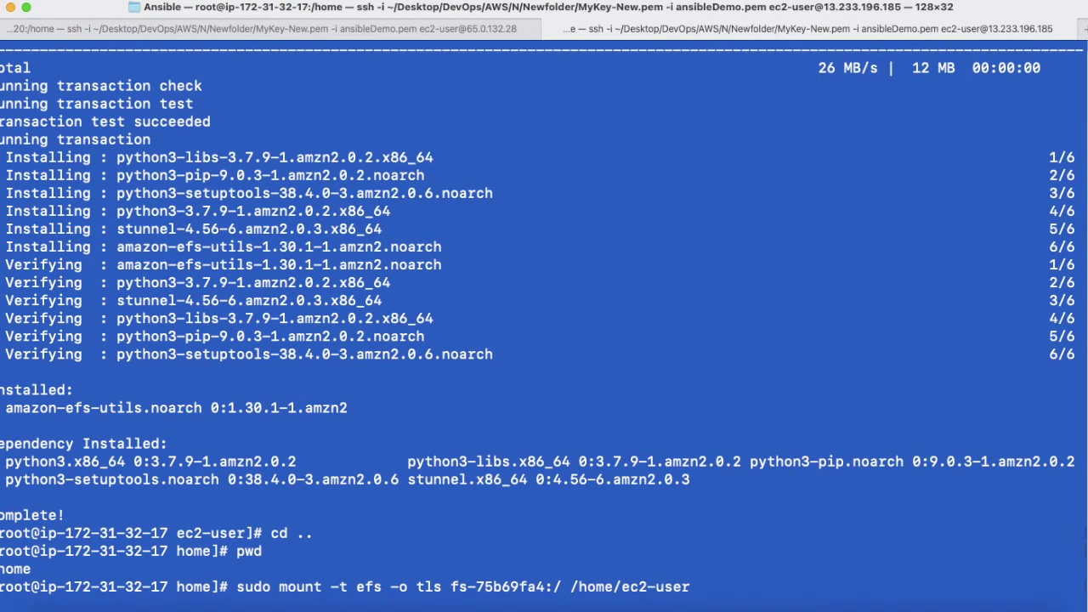
key(Return)
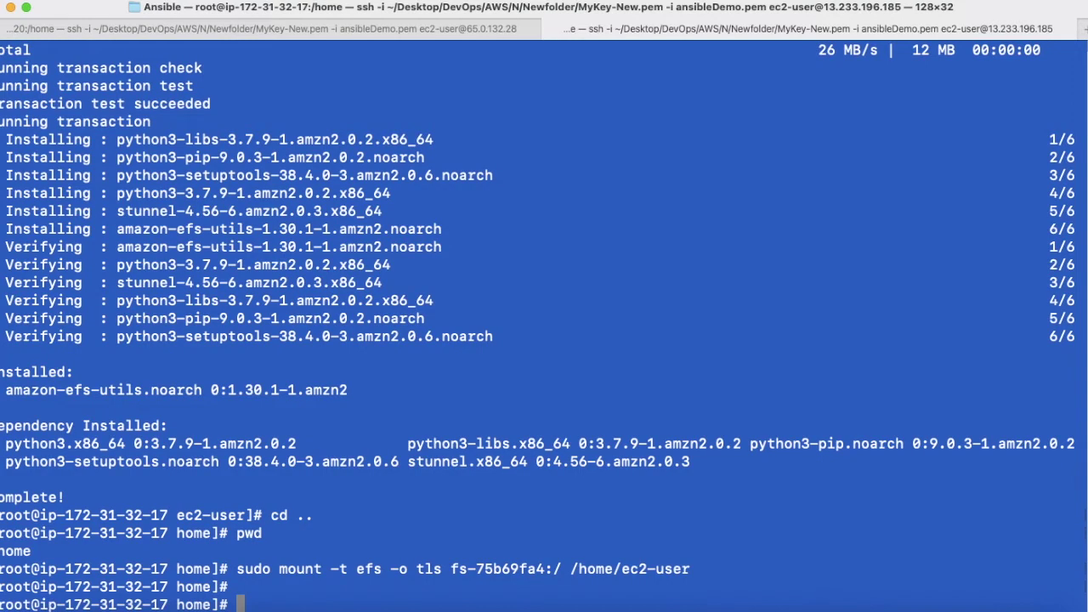
Step: List the home directory's contents on the second instance and change into the ec2-user directory
text(ls)
key(Return)
text(cd )
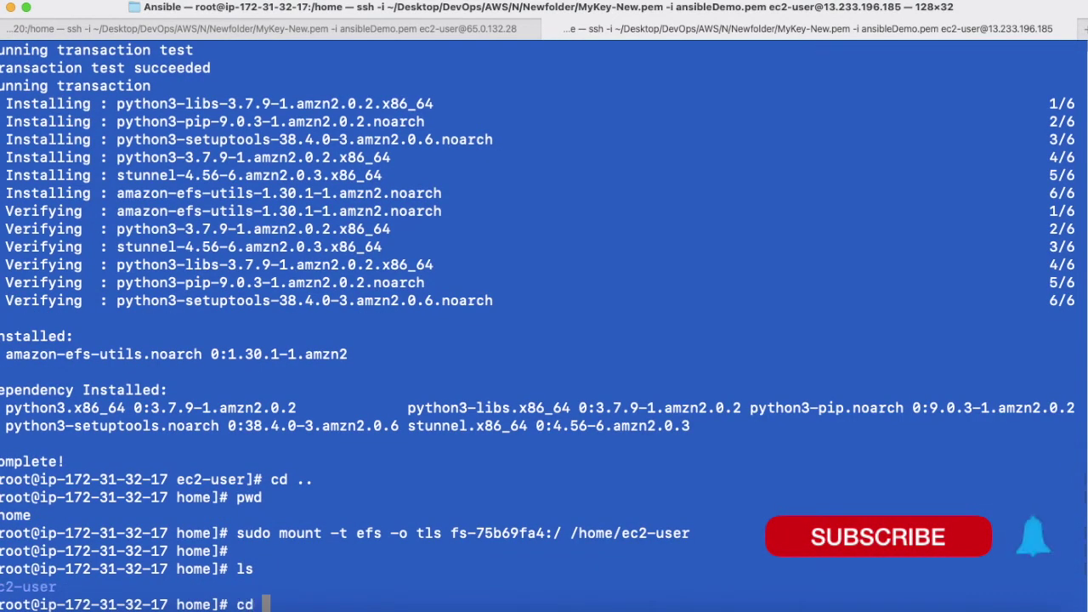
text(ec2-u)
key(Tab)
key(Return)
key(Return)
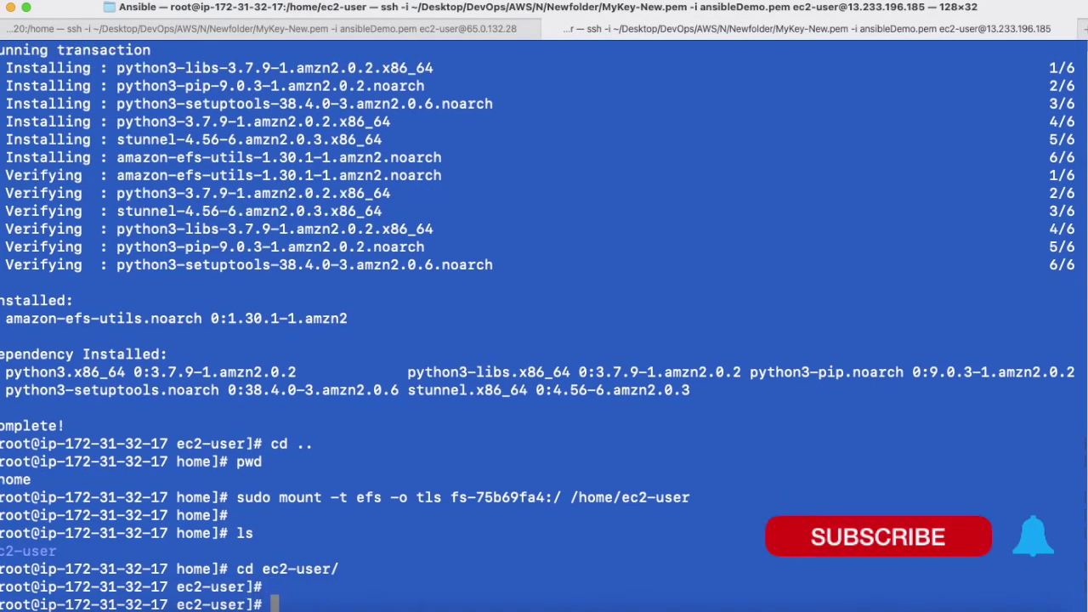
key(Return)
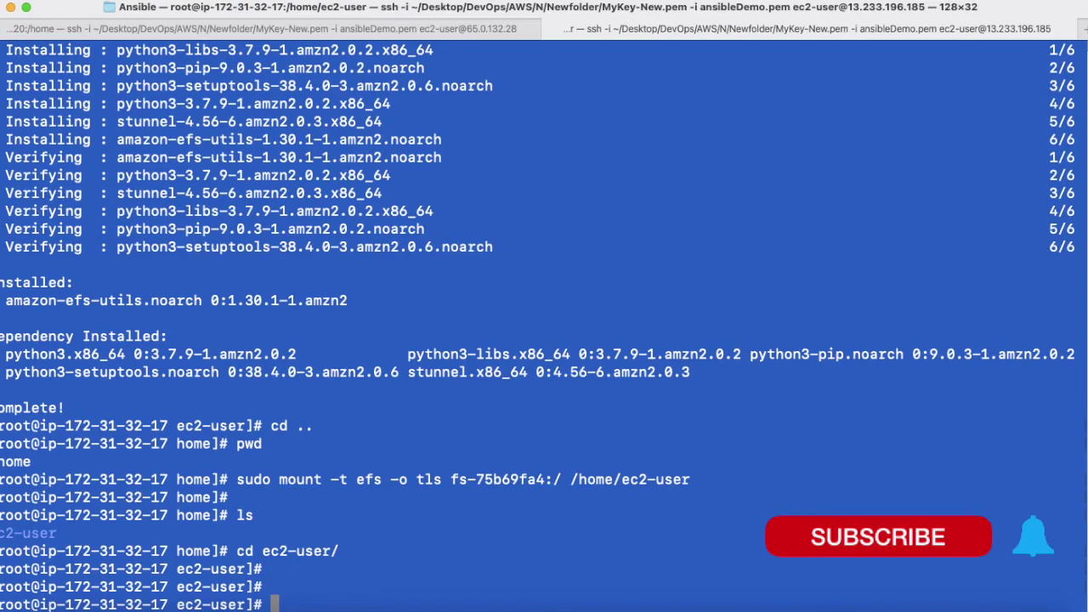
Step: Write "EFS Demo" into a new file test.txt with echo and list the directory
text(echo ")
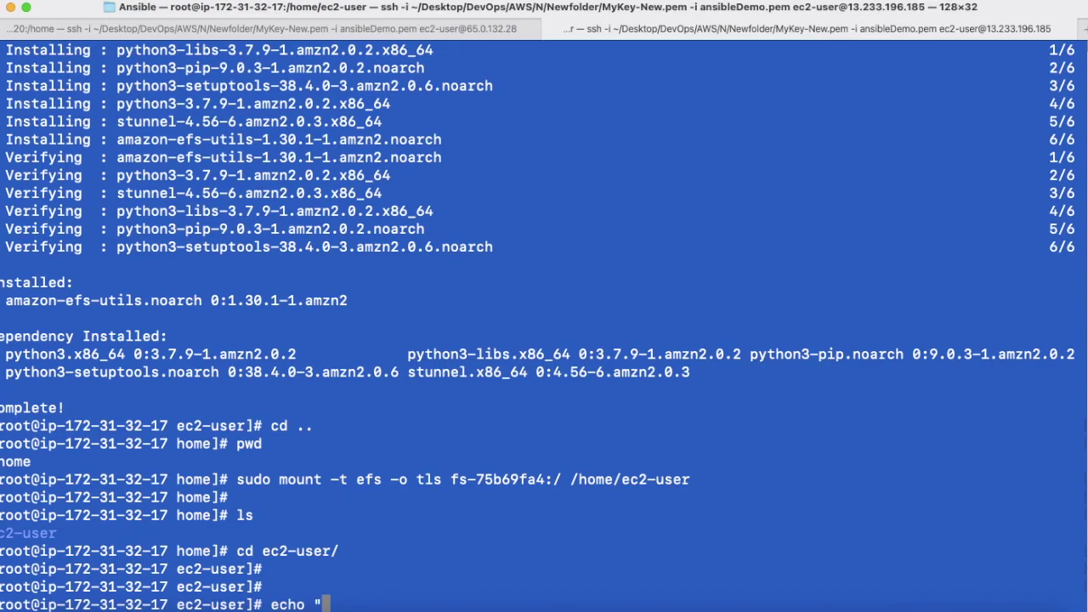
text(EFS Demo" >)
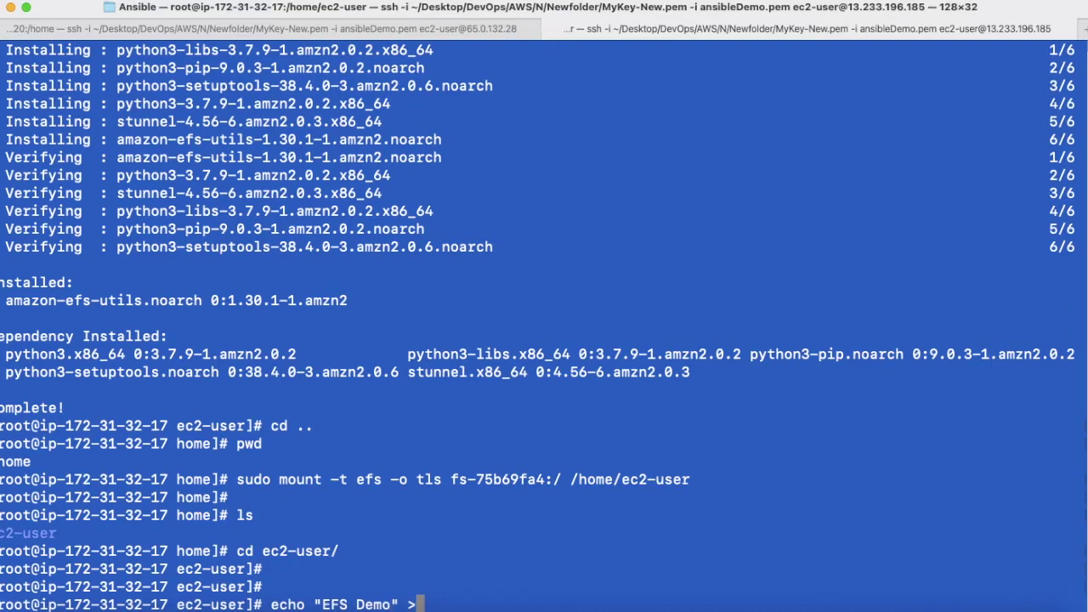
text( test.txt)
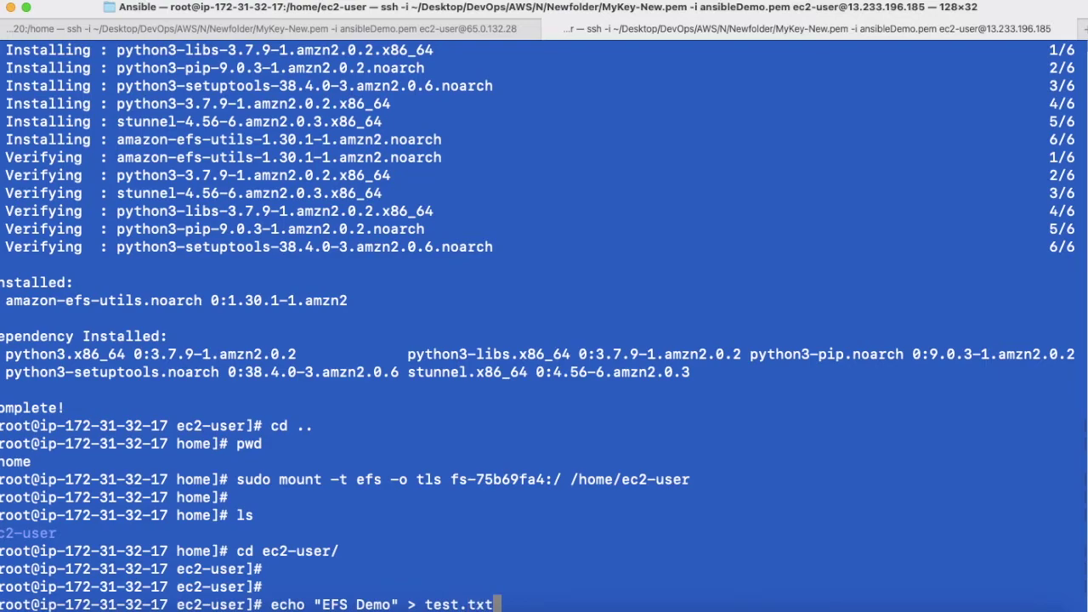
key(Return)
text(ls)
key(Return)
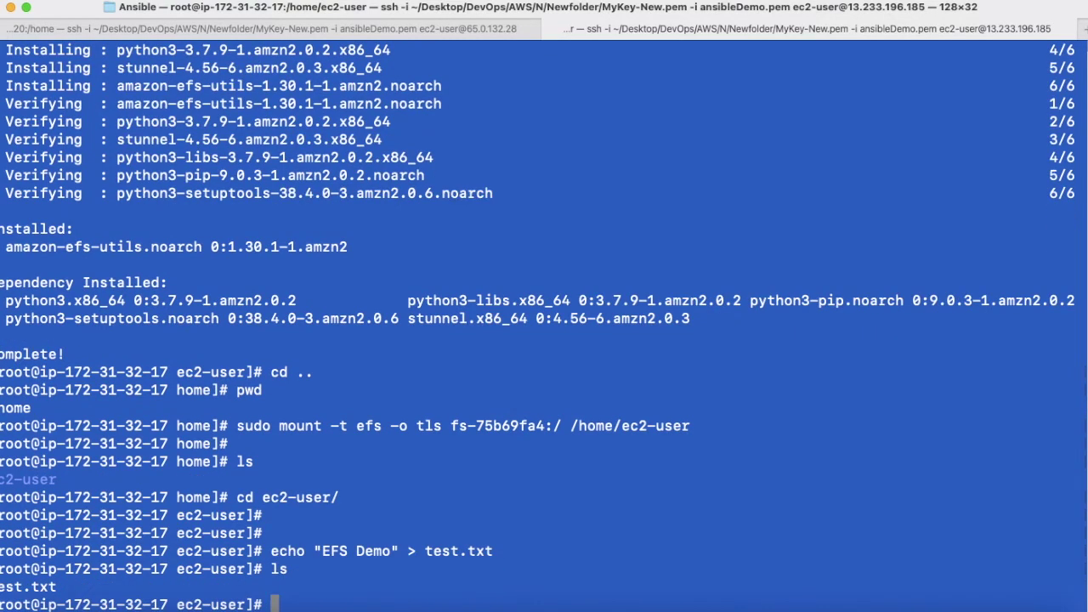
Step: Return to the first instance's session, change into the ec2-user directory and list its files
click(407, 30)
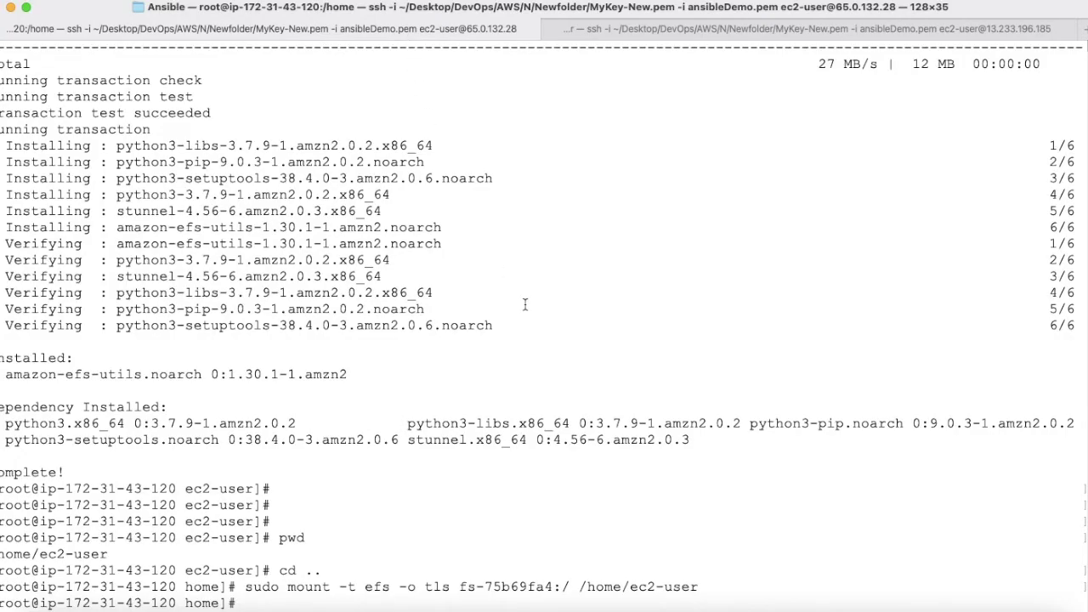
text(cd ec)
key(Tab)
key(Return)
text(ls)
key(Return)
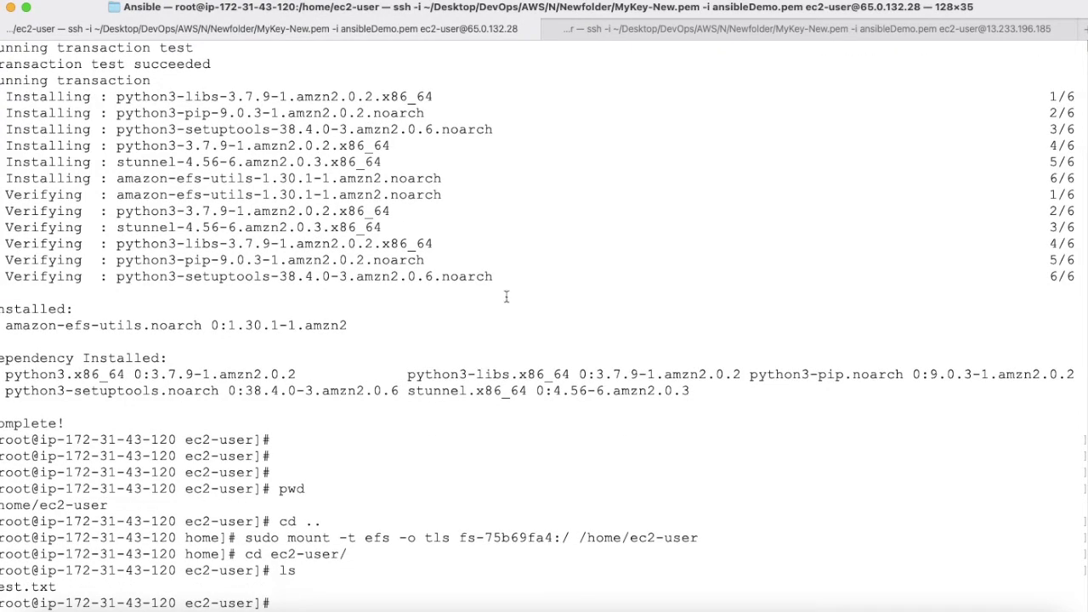
Step: Display the contents of test.txt on the first instance with cat
drag(2, 587, 71, 585)
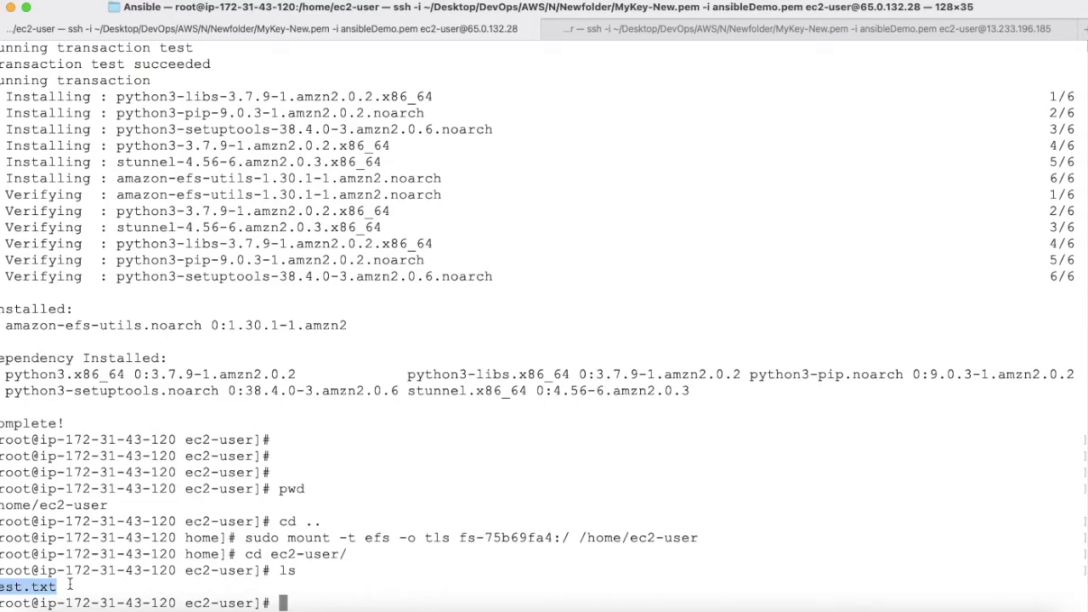
text(cat)
text(test.txt)
key(Return)
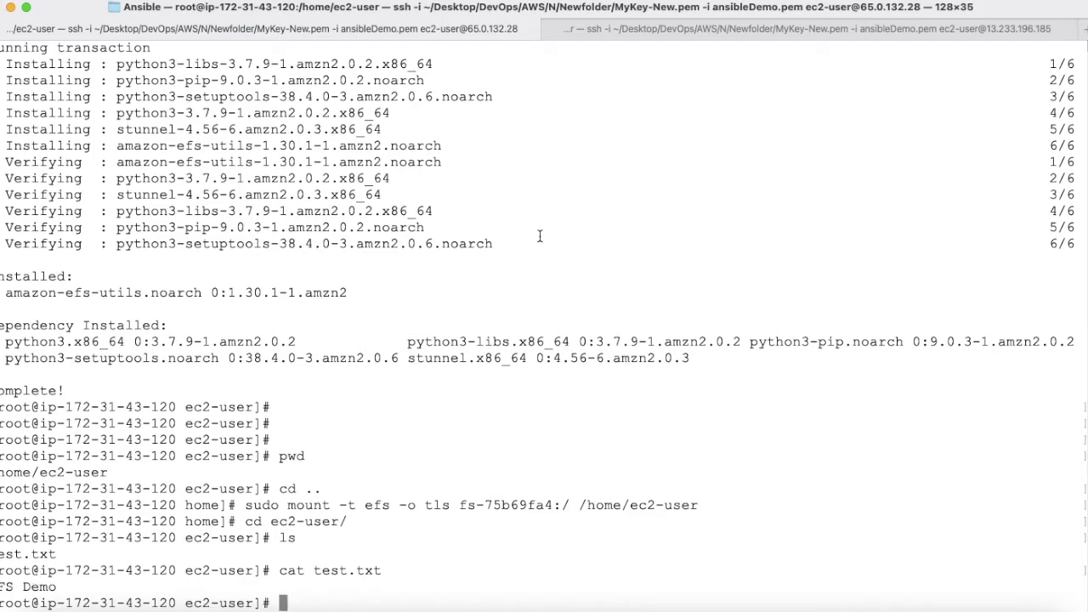
Step: Display the contents of test.txt in the second instance's session for comparison
click(667, 26)
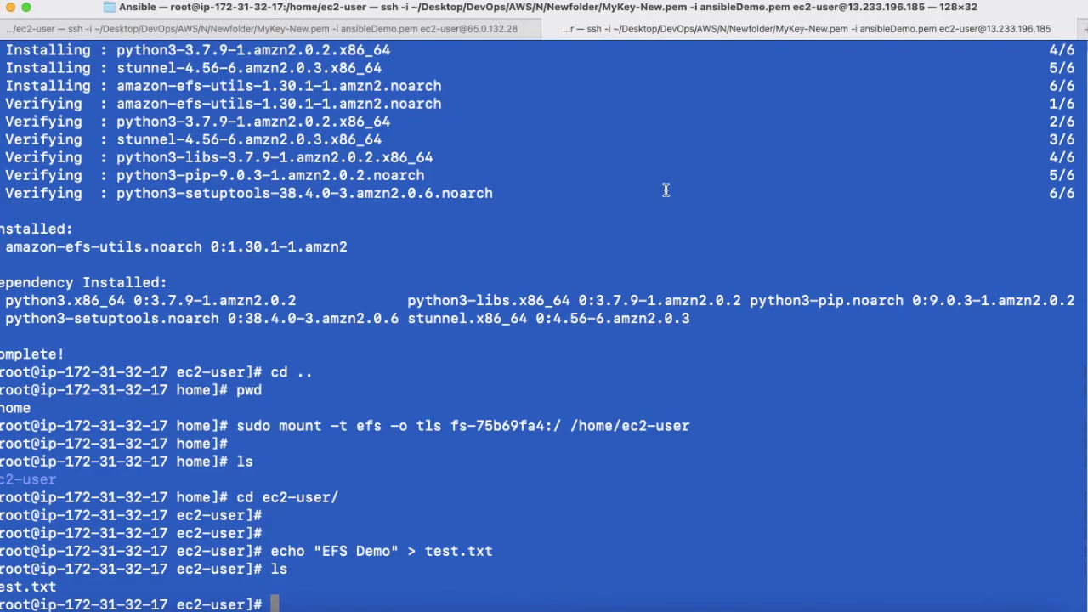
text(cat test.txt)
key(Return)
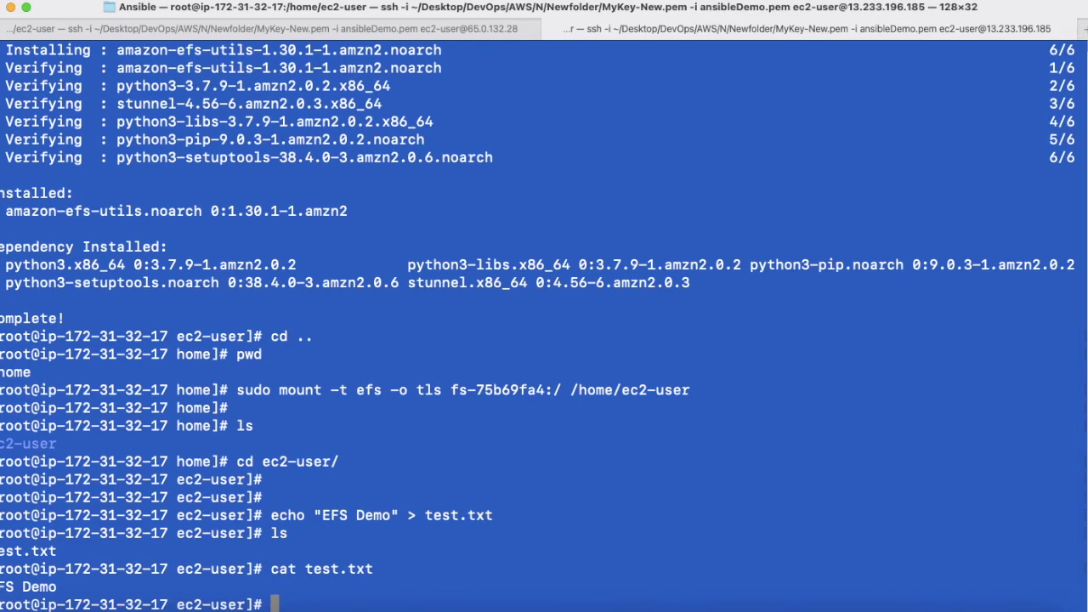
Step: In the first instance's session, use vi to add the second line "This is the 2nd line of Demo" to test.txt, then save and quit
click(375, 29)
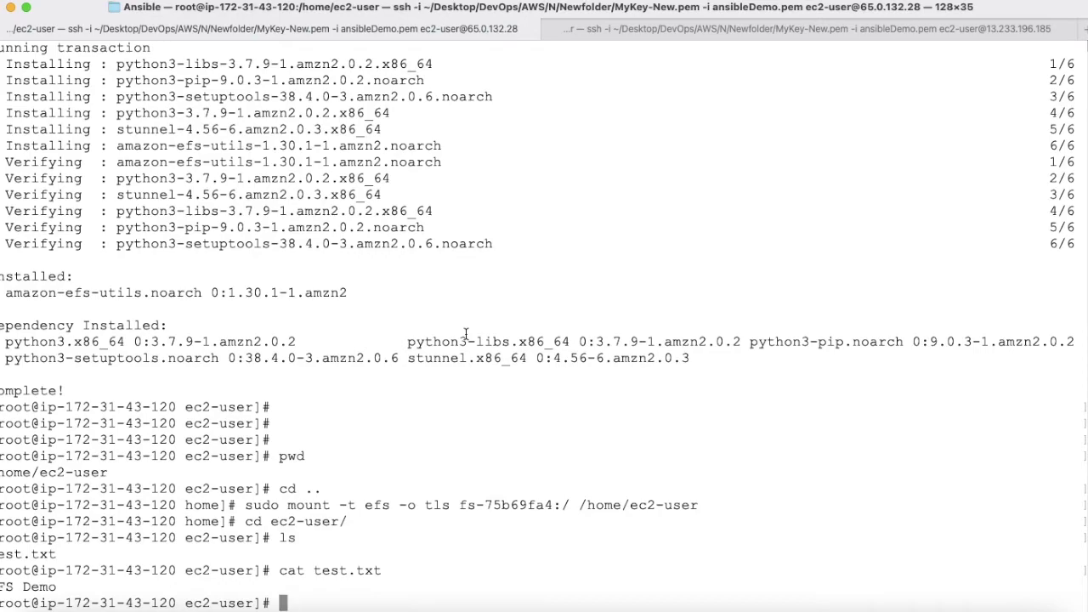
text(vi te)
key(Tab)
key(Return)
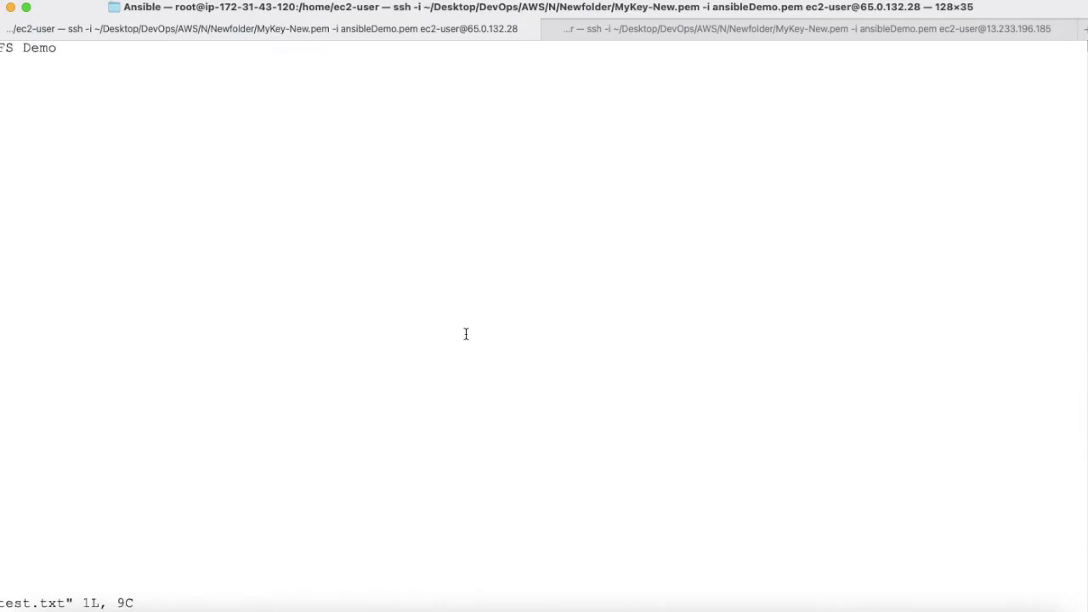
key(i)
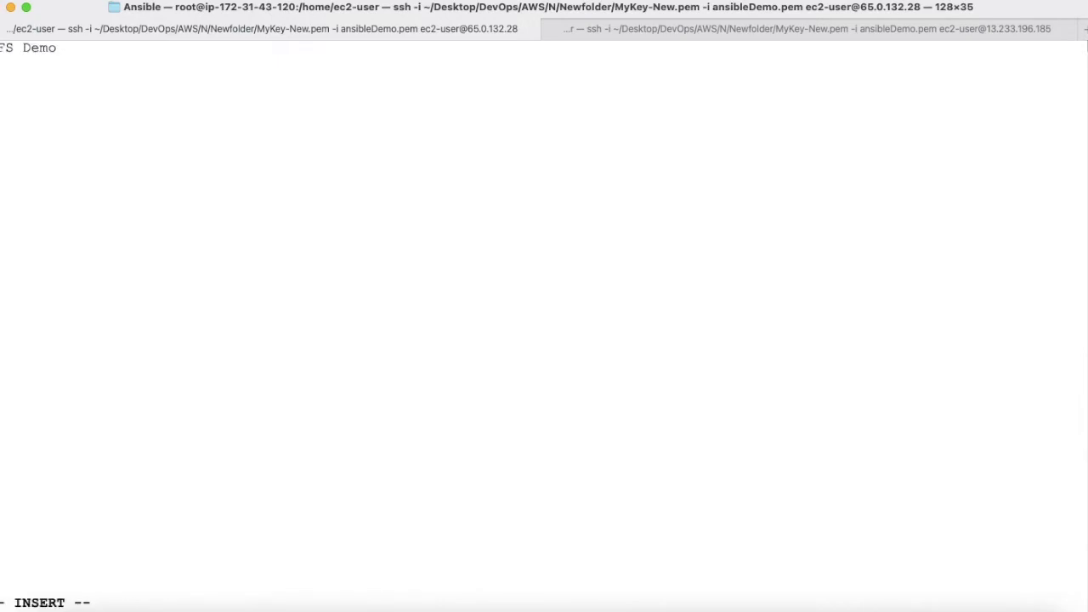
text(This is the 2nd )
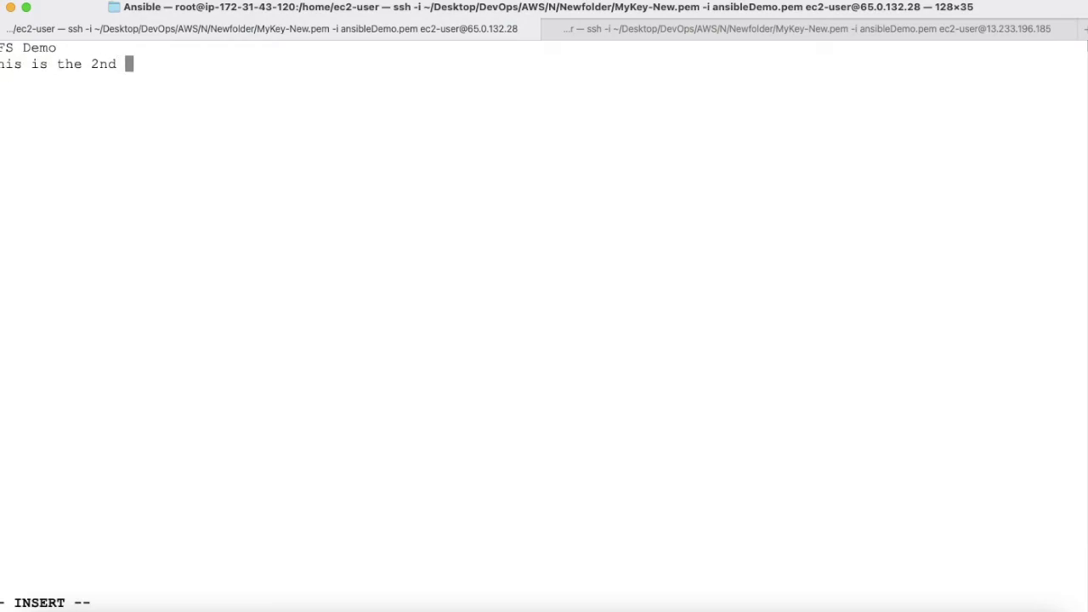
text(line of Demo)
key(BackSpace)
key(BackSpace)
text(emo)
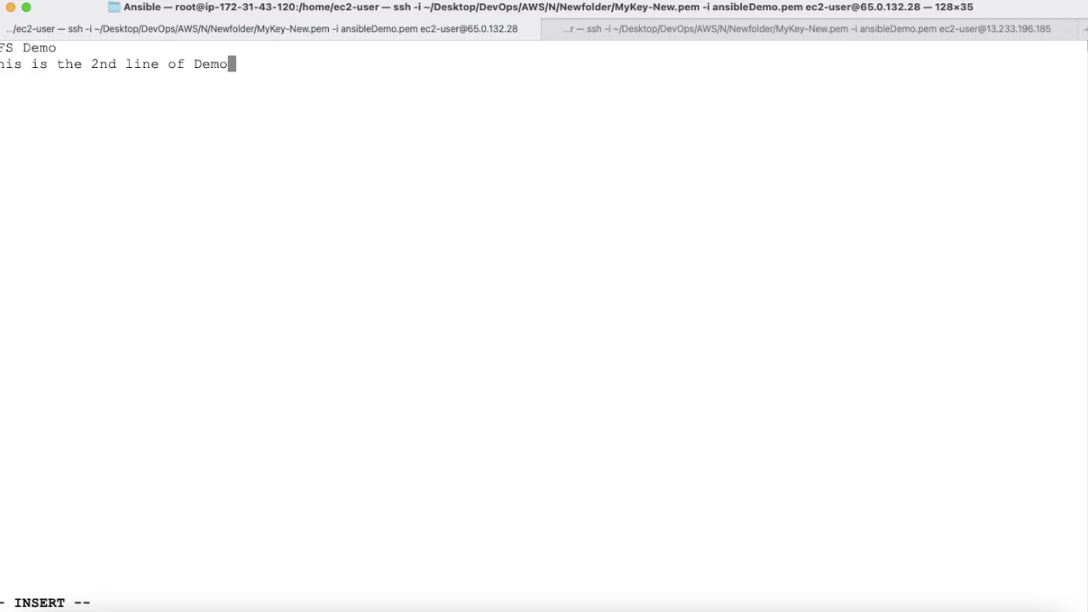
key(Escape)
text(:wq)
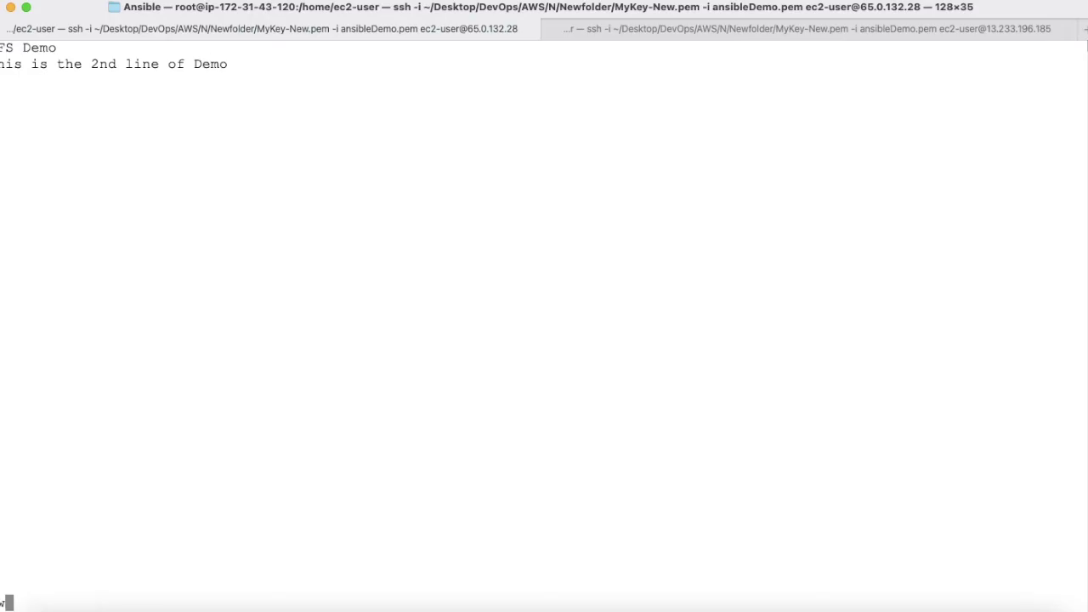
key(Return)
key(Return)
key(Return)
Step: Print the edited test.txt on the first instance to check its contents
text(cat tes)
key(Tab)
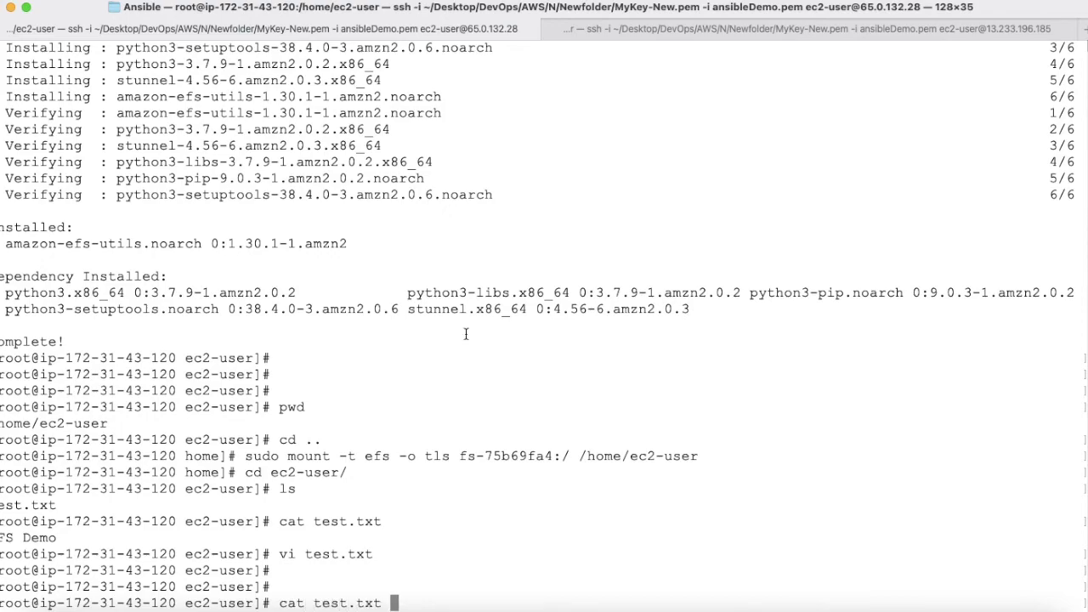
key(Return)
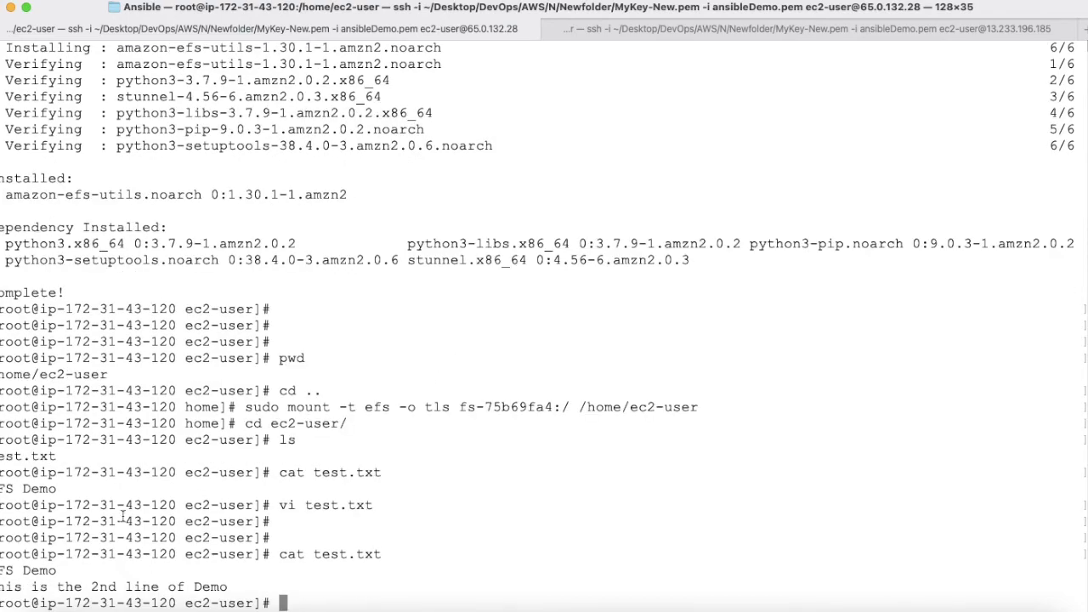
Step: Print test.txt in the second instance's session and highlight its second line to check the shared edit
click(695, 31)
text(cat tes)
key(Tab)
key(Return)
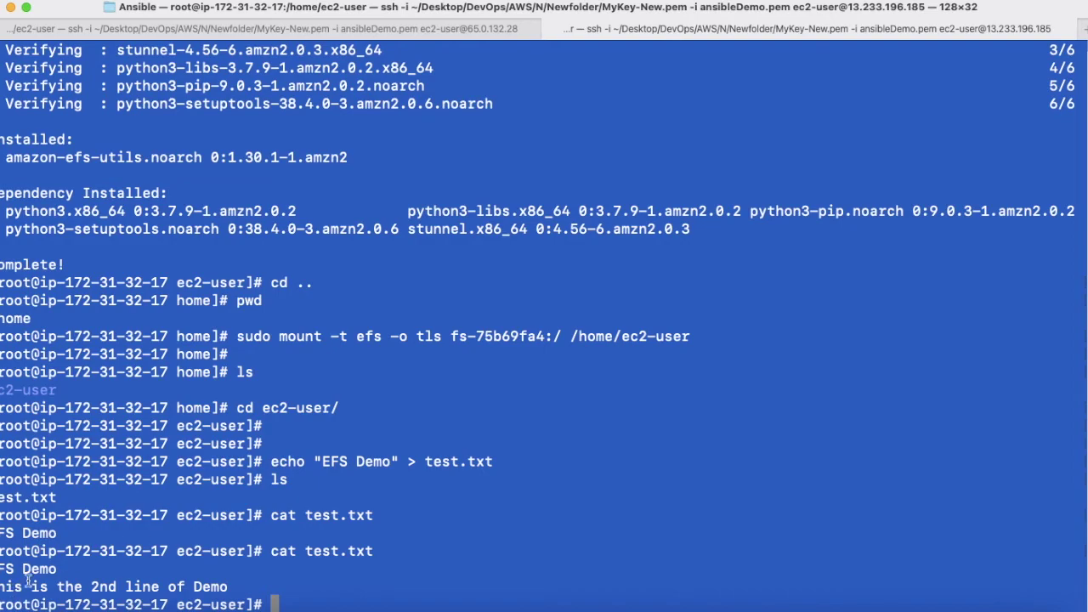
drag(2, 586, 230, 586)
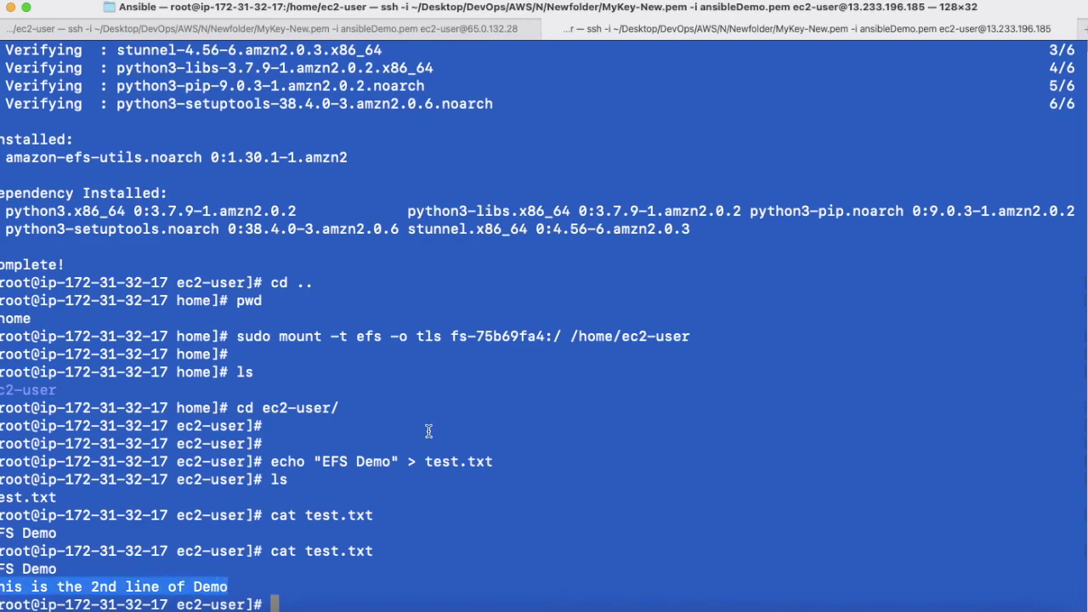